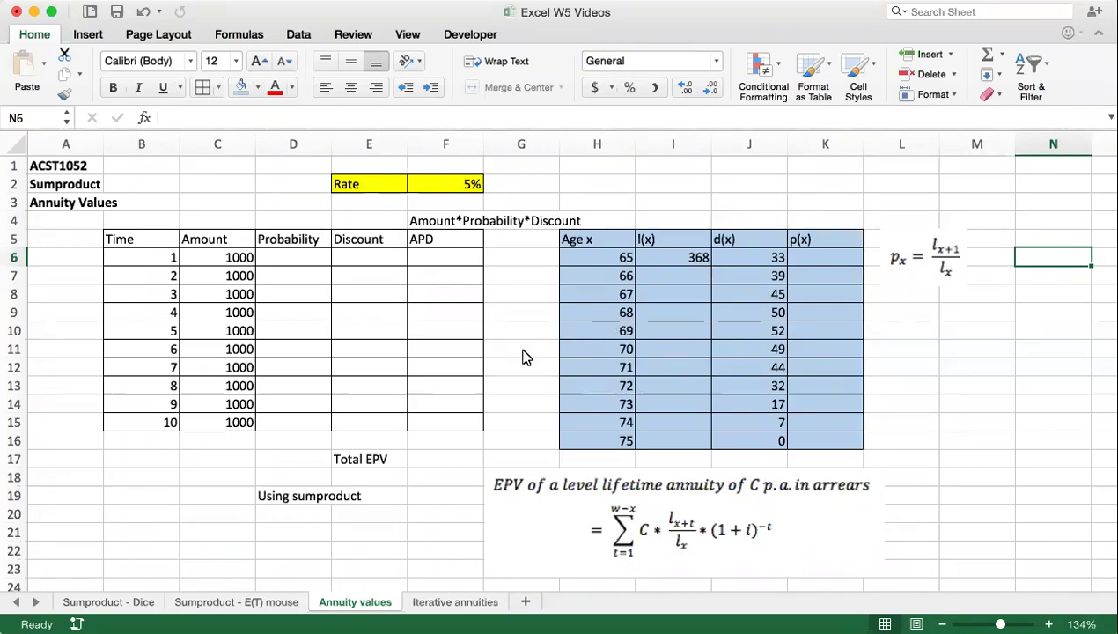
Examine the life table for ages 65 to 75, including the d(x) column and the starting l(x) value.
{"action": "left_click", "coordinate": [616, 239]}
{"action": "left_click_drag", "start_coordinate": [677, 306], "coordinate": [806, 449]}
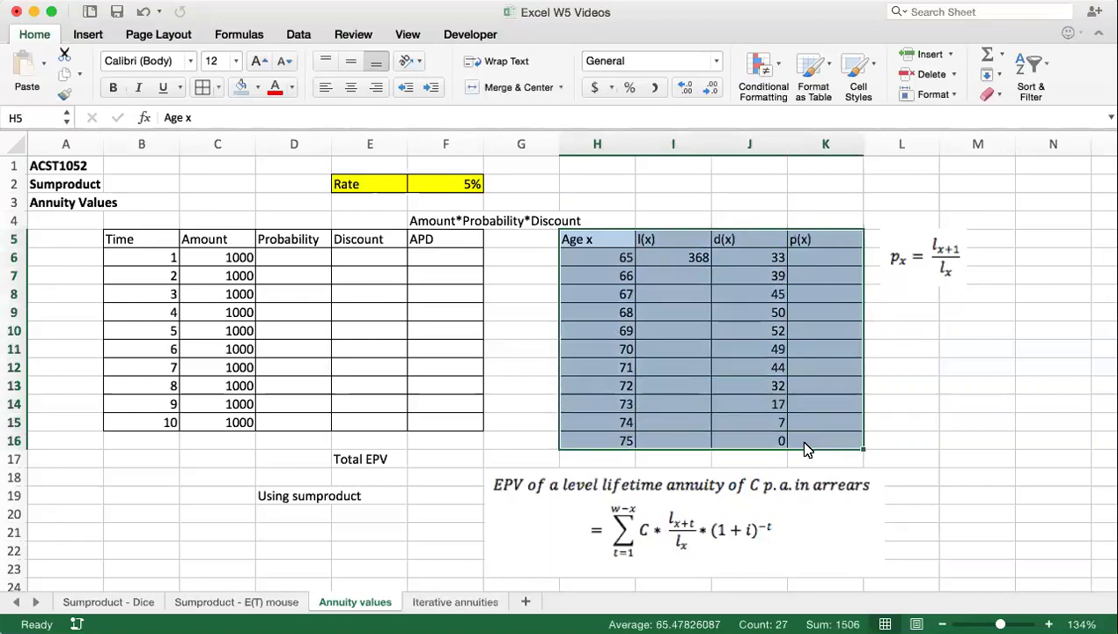
{"action": "left_click", "coordinate": [723, 278]}
{"action": "left_click", "coordinate": [740, 255], "text": "shift"}
{"action": "left_click_drag", "start_coordinate": [740, 255], "coordinate": [739, 437]}
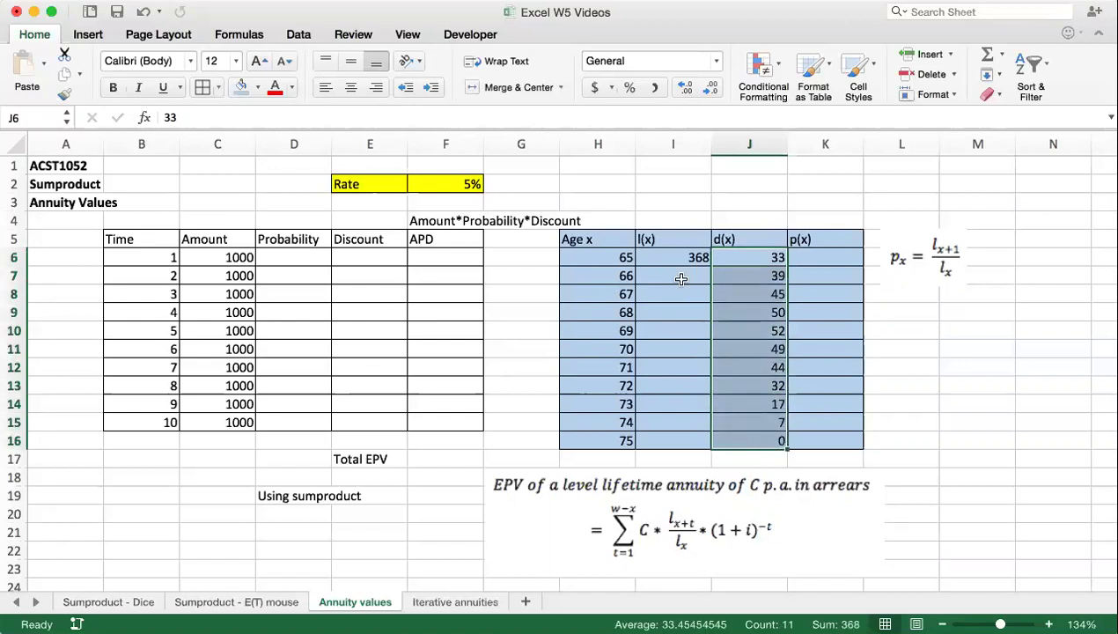
{"action": "left_click", "coordinate": [667, 257]}
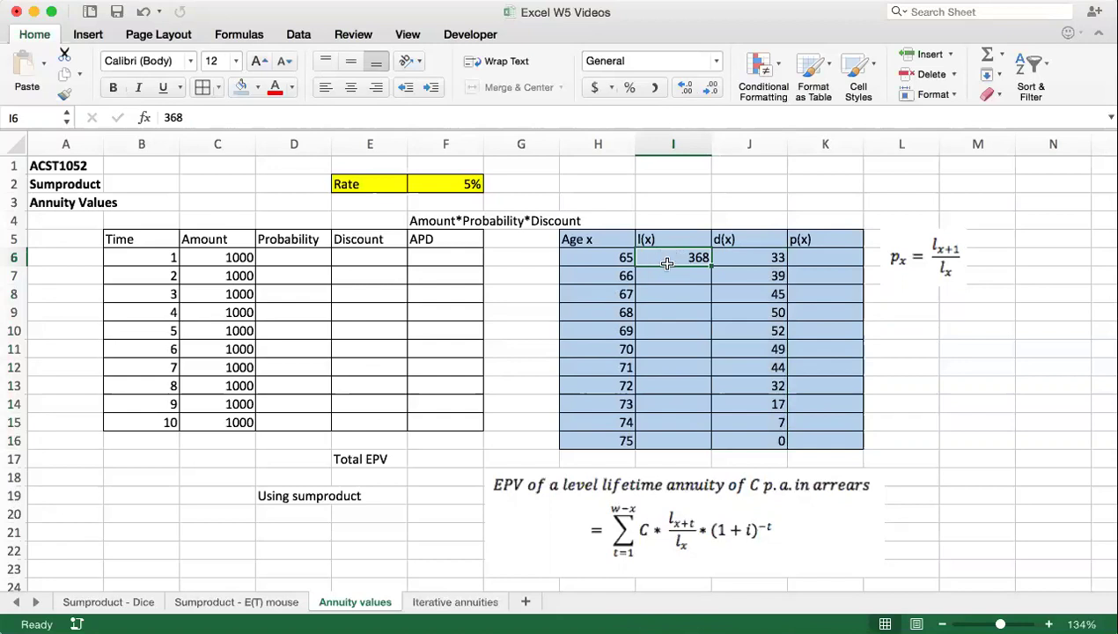
{"action": "left_click", "coordinate": [730, 259]}
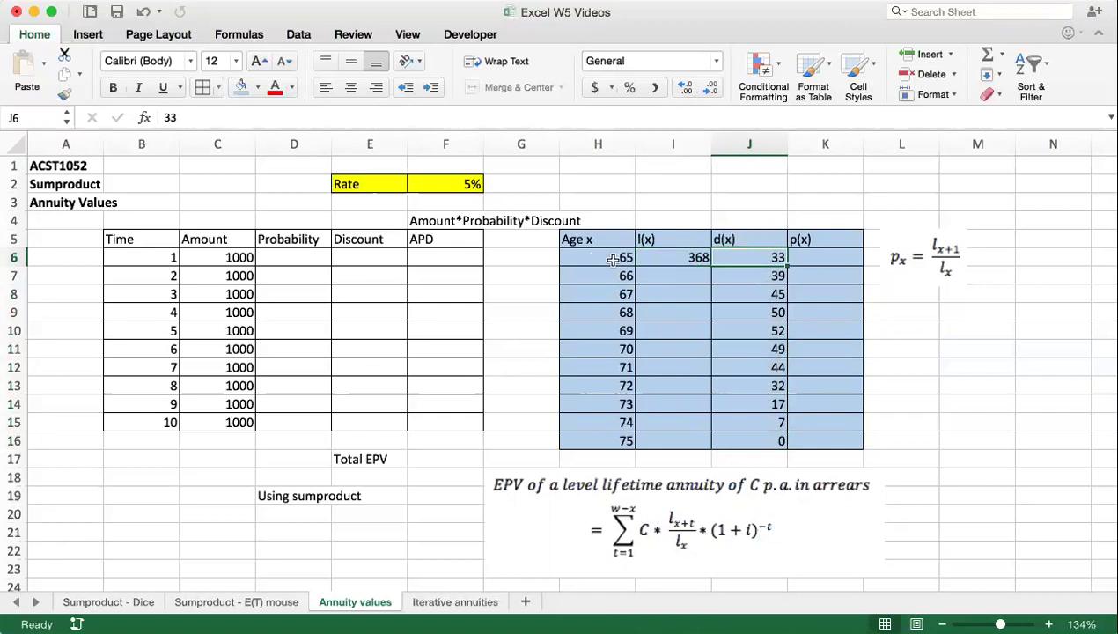
Calculate l(x) for age 66 in I7 with the formula =I6-J6.
{"action": "left_click", "coordinate": [661, 271]}
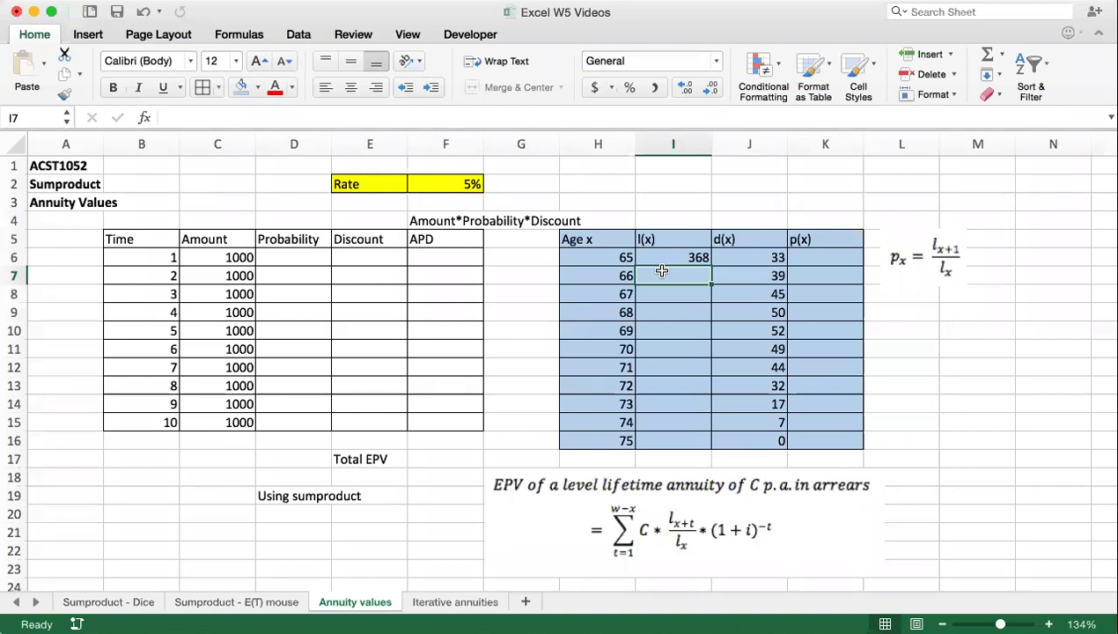
{"action": "type", "text": "="}
{"action": "left_click", "coordinate": [662, 257]}
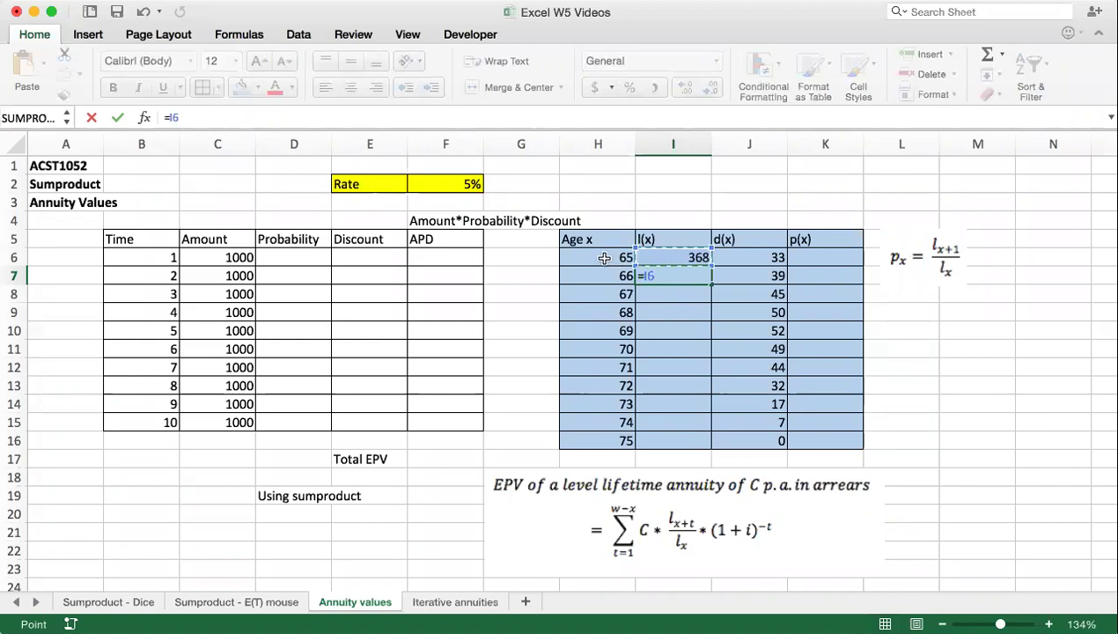
{"action": "type", "text": "-"}
{"action": "left_click", "coordinate": [755, 256]}
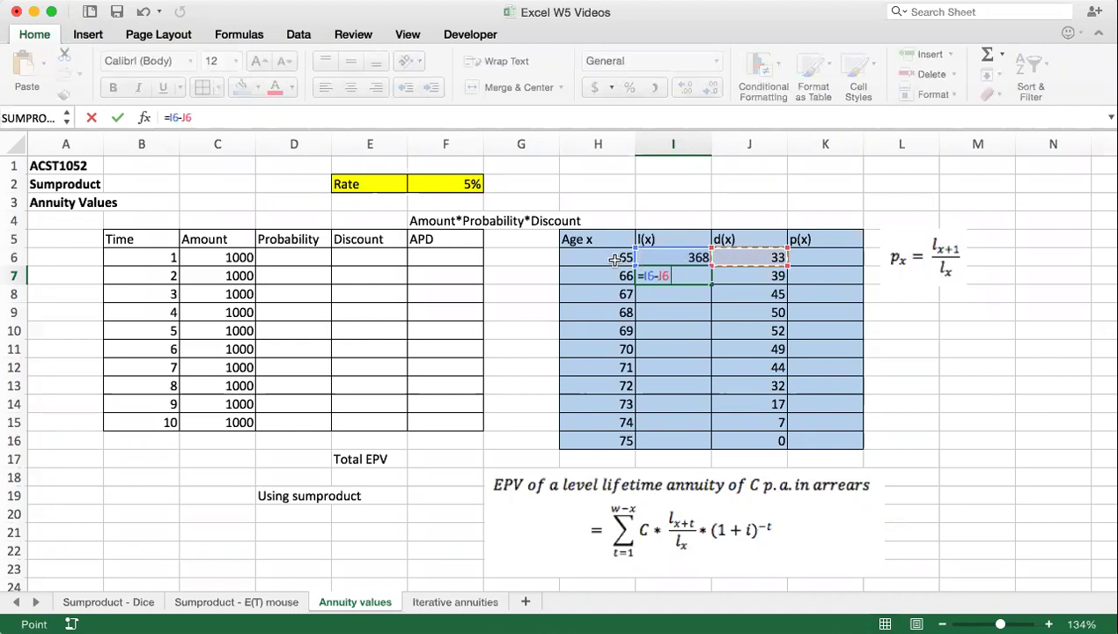
{"action": "key", "text": "Return"}
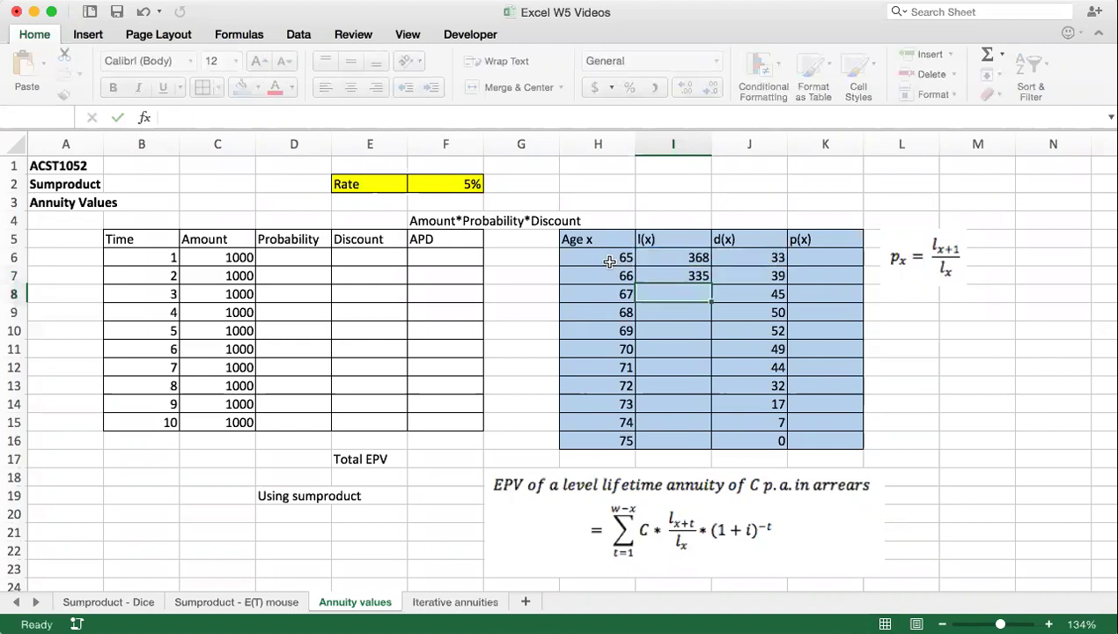
Fill the l(x) formula from I7 down through age 75 in I16.
{"action": "left_click", "coordinate": [693, 275]}
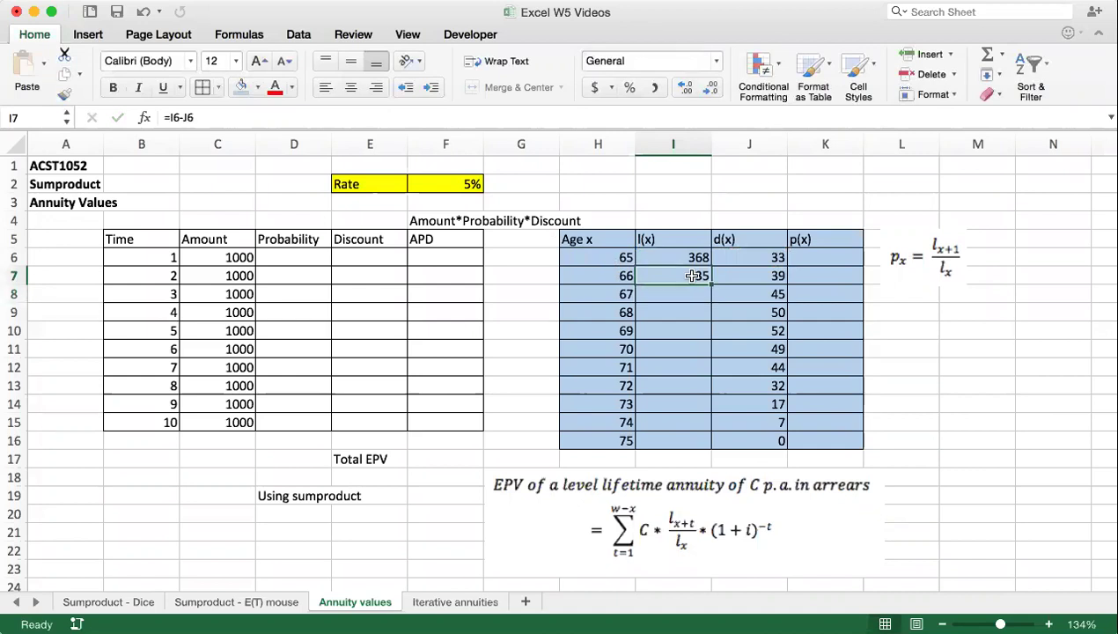
{"action": "left_click_drag", "start_coordinate": [709, 285], "coordinate": [696, 440]}
{"action": "left_click", "coordinate": [771, 405]}
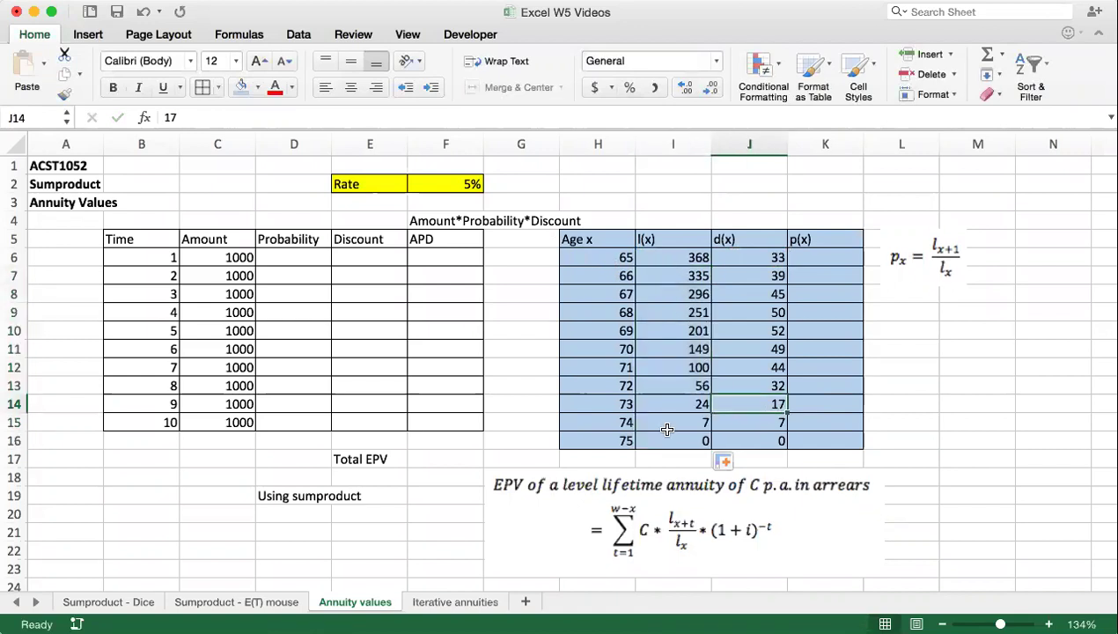
Calculate p(x) for age 65 in K6 with the formula =I7/I6.
{"action": "left_click", "coordinate": [802, 258]}
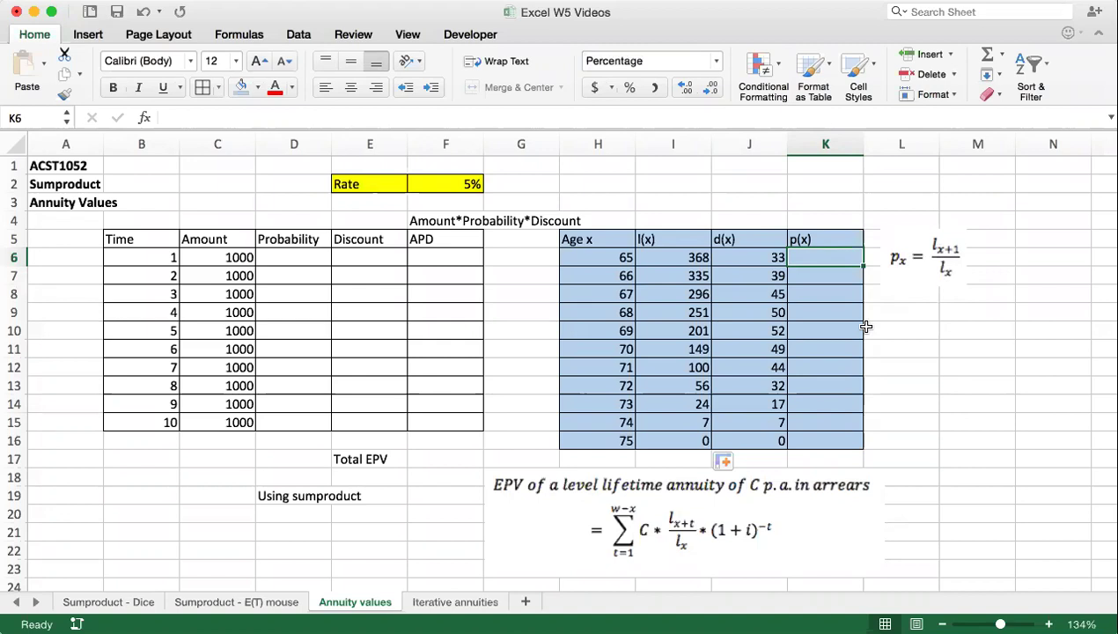
{"action": "type", "text": "="}
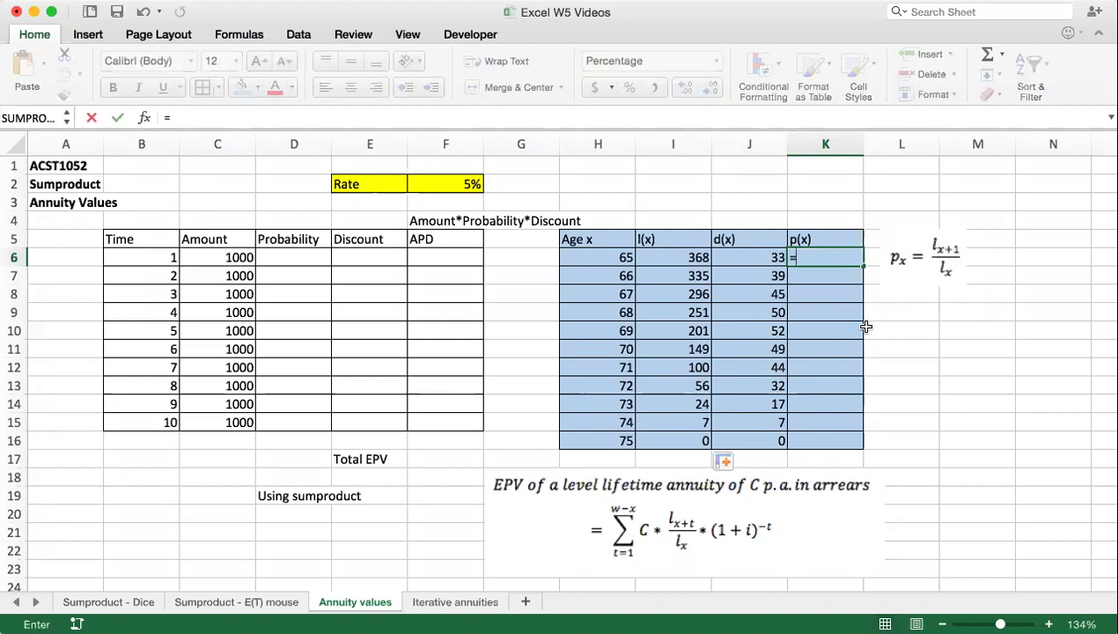
{"action": "key", "text": "Left"}
{"action": "key", "text": "Down"}
{"action": "key", "text": "Left"}
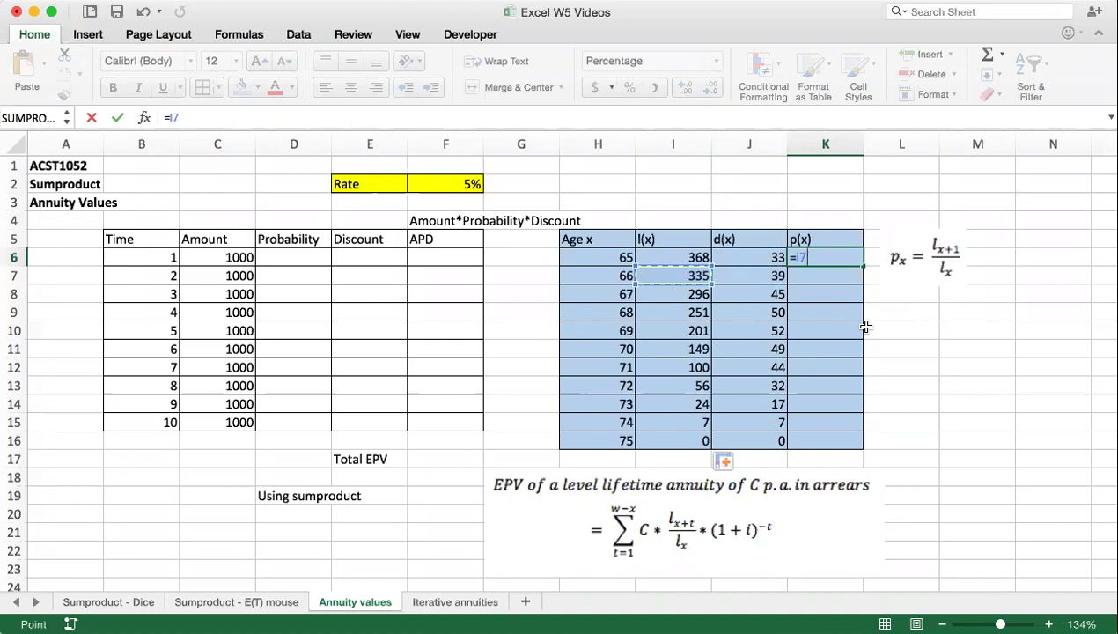
{"action": "type", "text": "/"}
{"action": "key", "text": "Left"}
{"action": "key", "text": "Left"}
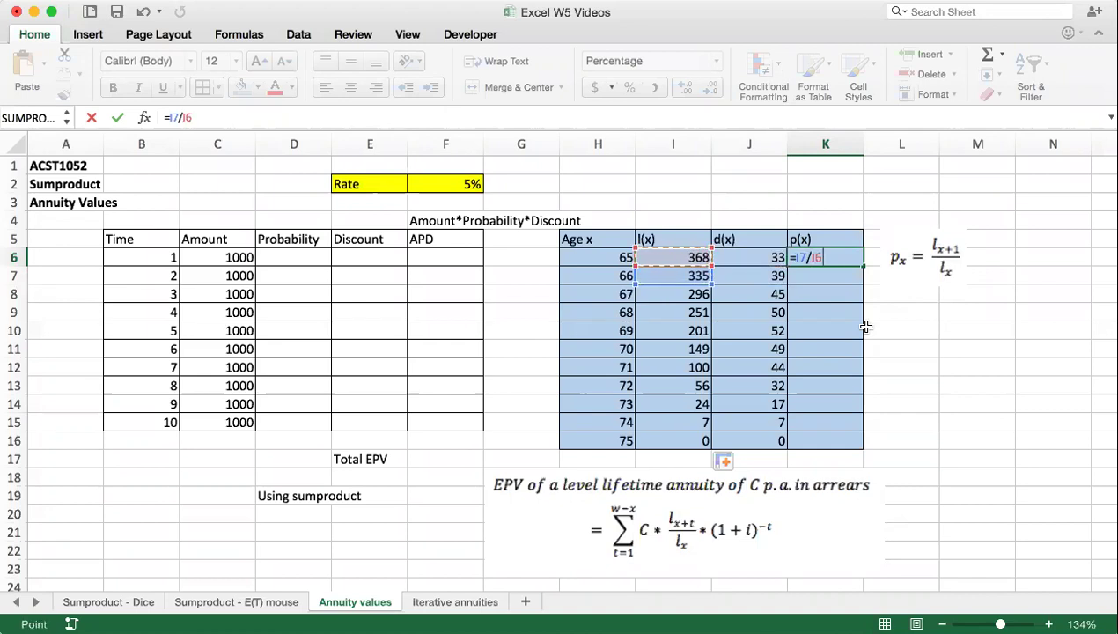
{"action": "key", "text": "Return"}
Show the p(x) percentage in K6 with two decimal places.
{"action": "left_click", "coordinate": [832, 257]}
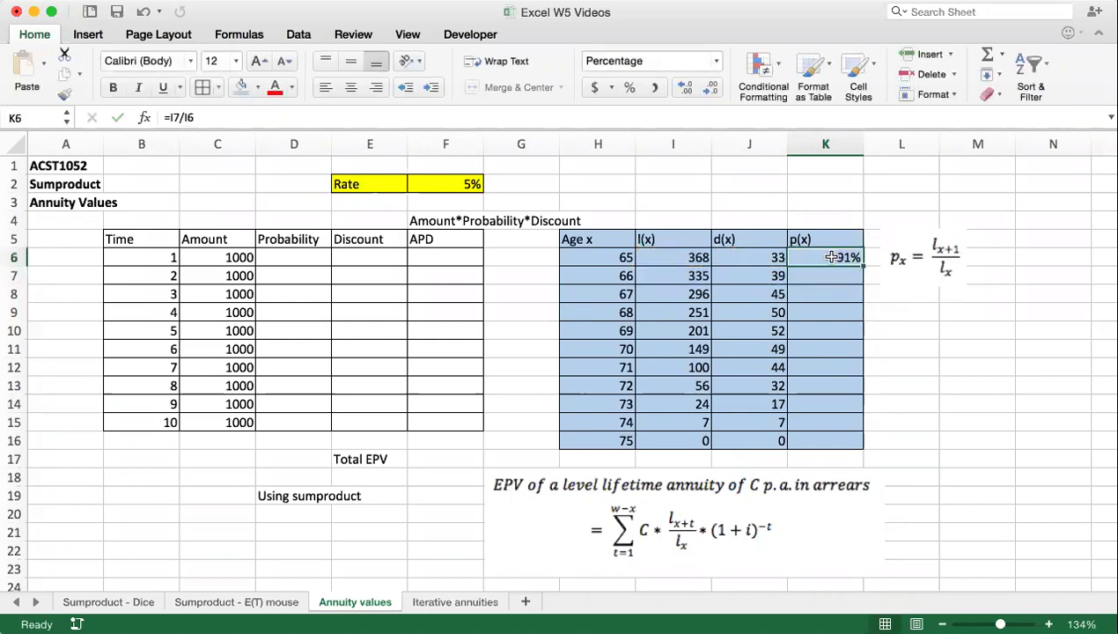
{"action": "left_click", "coordinate": [685, 90]}
{"action": "left_click", "coordinate": [686, 90]}
{"action": "left_click", "coordinate": [840, 309]}
Fill the p(x) formula from K6 down to K16, and clear the age 75 entry in K16.
{"action": "left_click", "coordinate": [840, 257]}
{"action": "left_click_drag", "start_coordinate": [862, 265], "coordinate": [847, 440]}
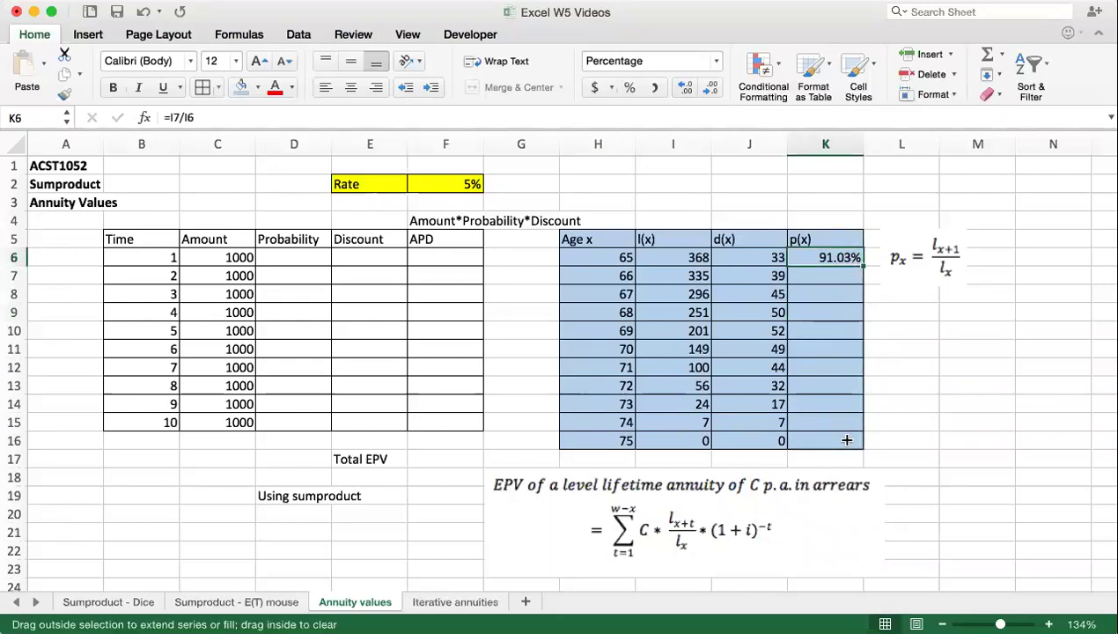
{"action": "left_click", "coordinate": [834, 440]}
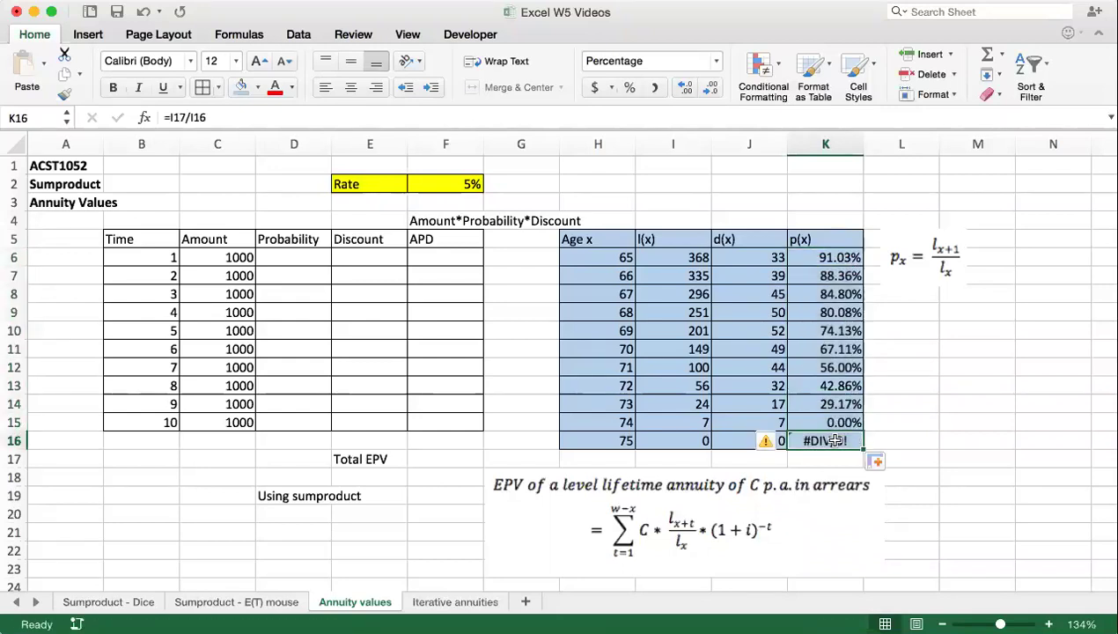
{"action": "key", "text": "Delete"}
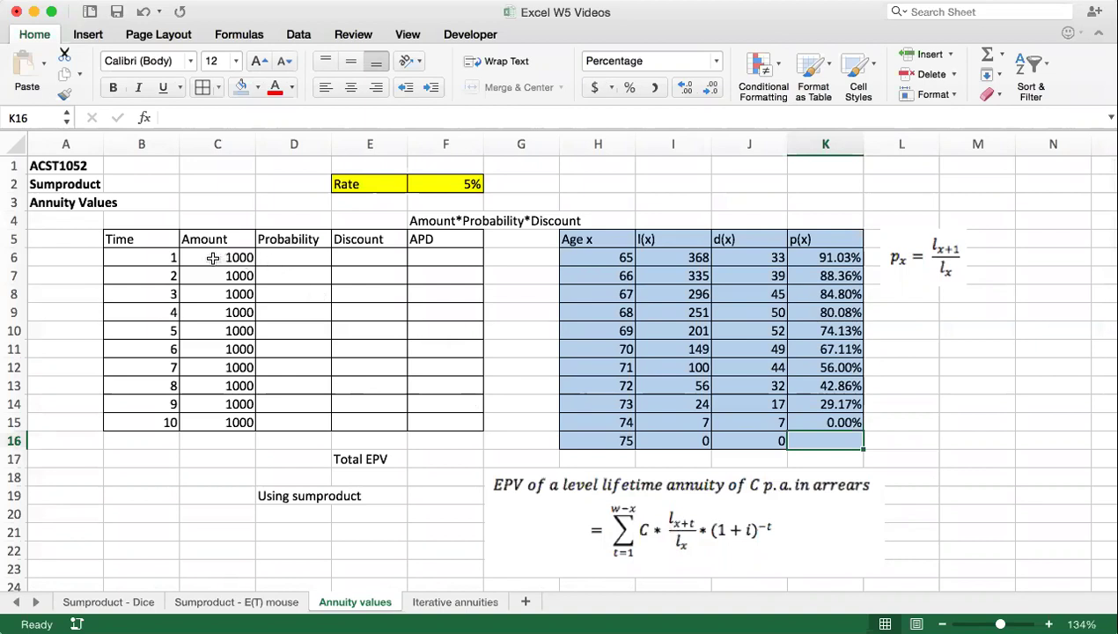
{"action": "left_click_drag", "start_coordinate": [208, 258], "coordinate": [226, 424]}
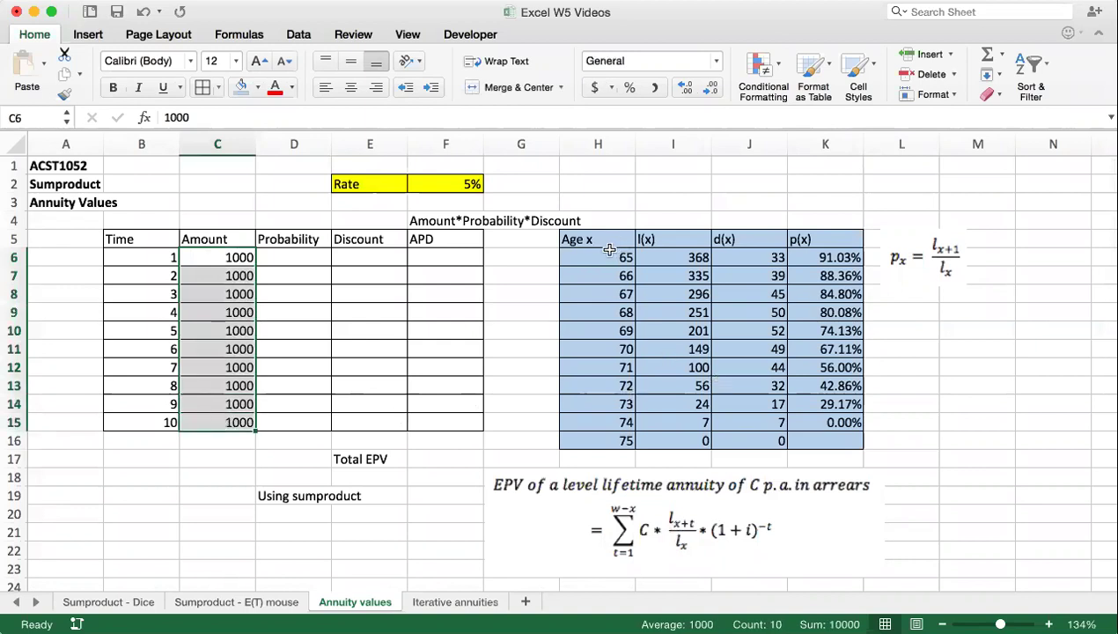
{"action": "left_click_drag", "start_coordinate": [602, 255], "coordinate": [791, 440]}
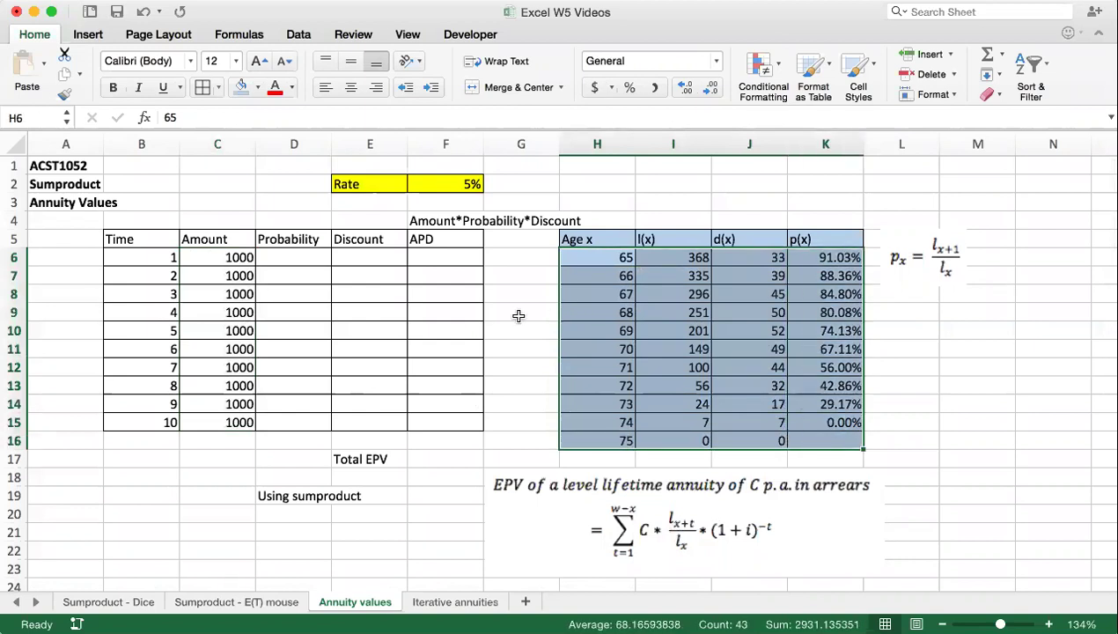
{"action": "left_click", "coordinate": [427, 322]}
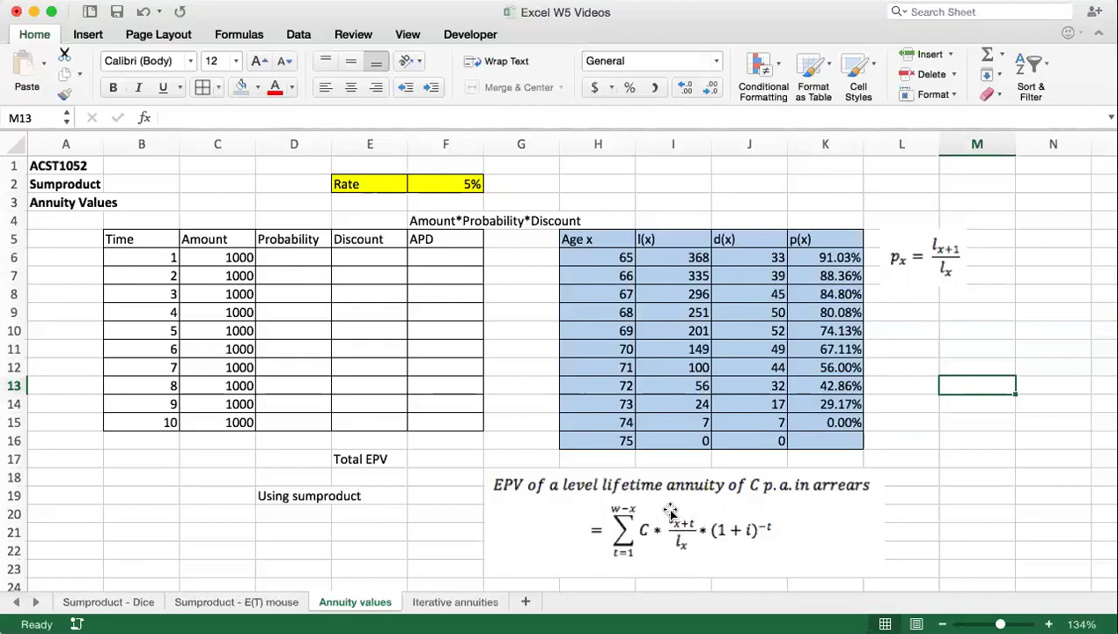
Calculate the time 1 survival probability in D6 as =I7/$I$6, keeping the age 65 denominator as an absolute reference.
{"action": "left_click", "coordinate": [283, 257]}
{"action": "type", "text": "="}
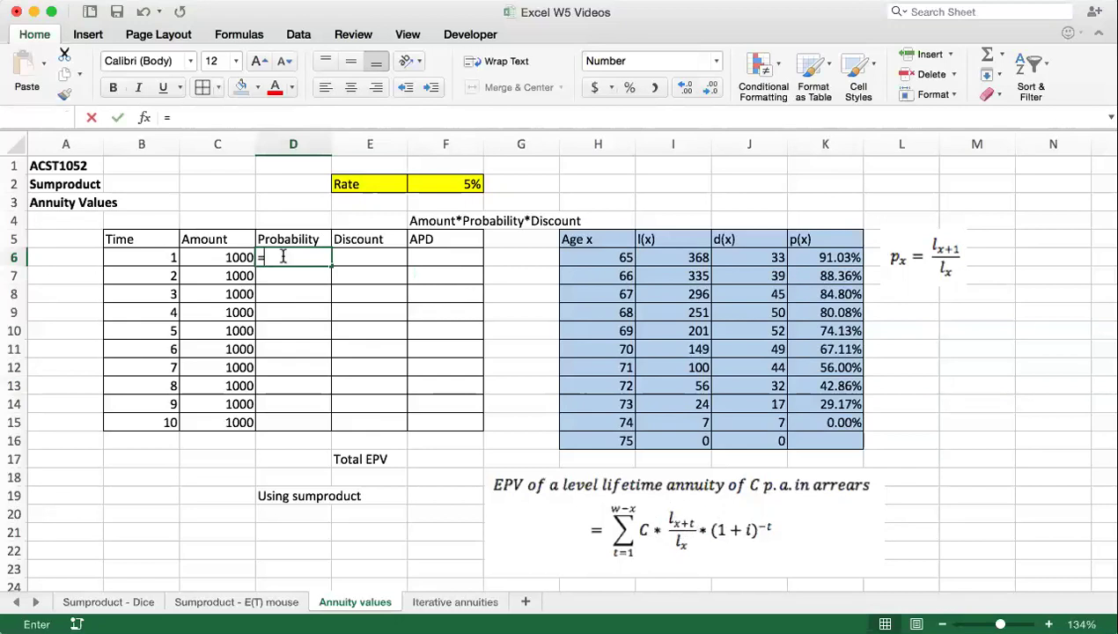
{"action": "left_click", "coordinate": [672, 276]}
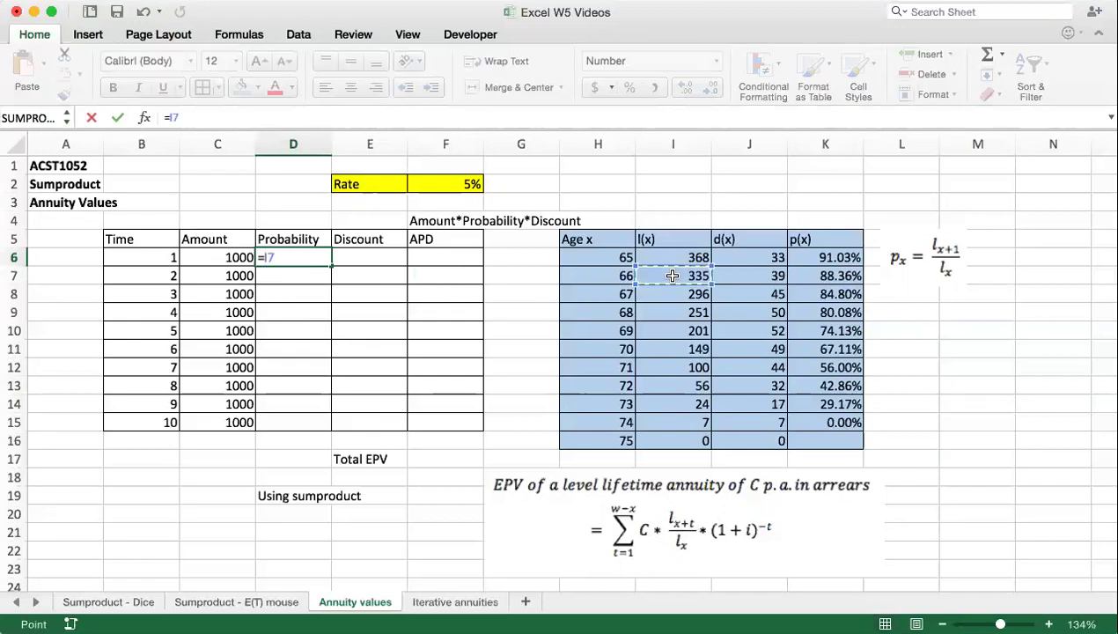
{"action": "type", "text": "/"}
{"action": "left_click", "coordinate": [667, 257]}
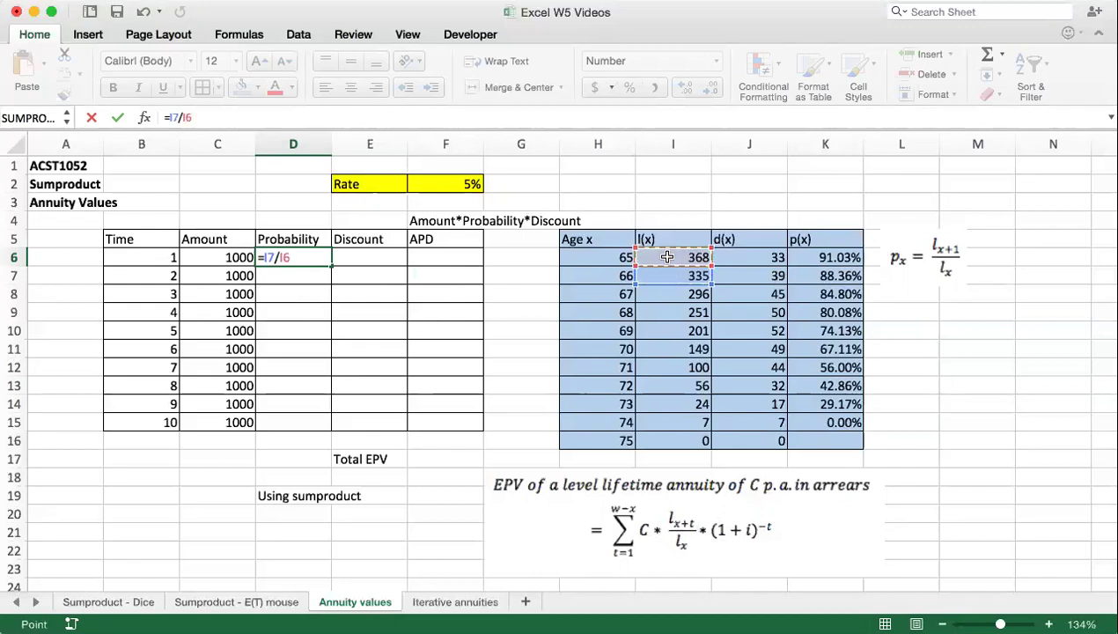
{"action": "key", "text": "F4"}
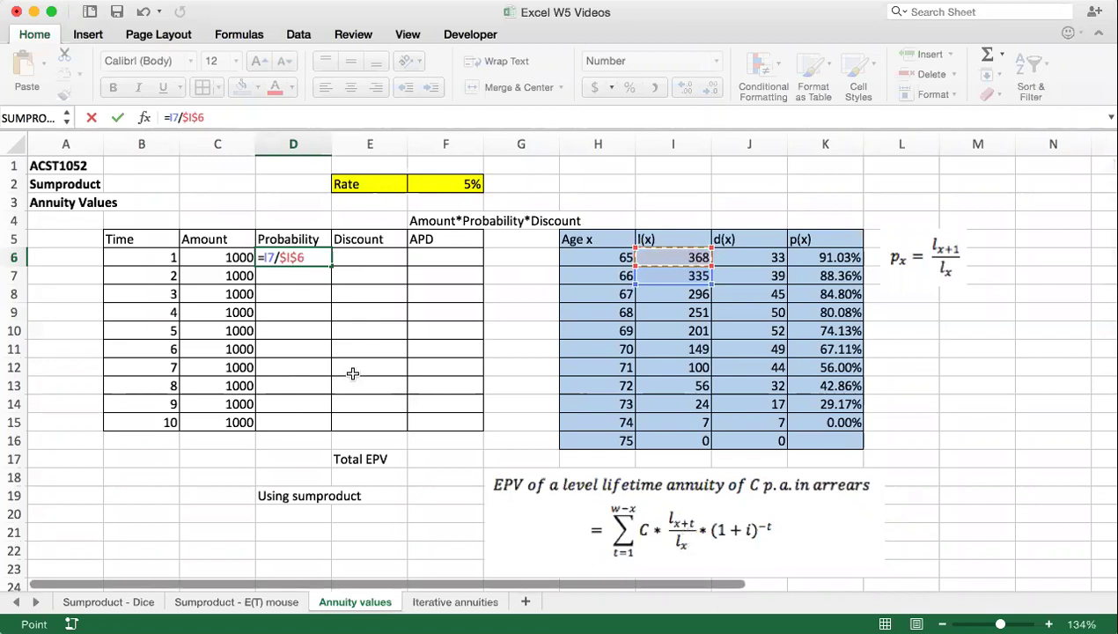
{"action": "key", "text": "Return"}
Fill the probability formula from D6 down to D15 and format the range as percentages with one decimal place.
{"action": "key", "text": "Up"}
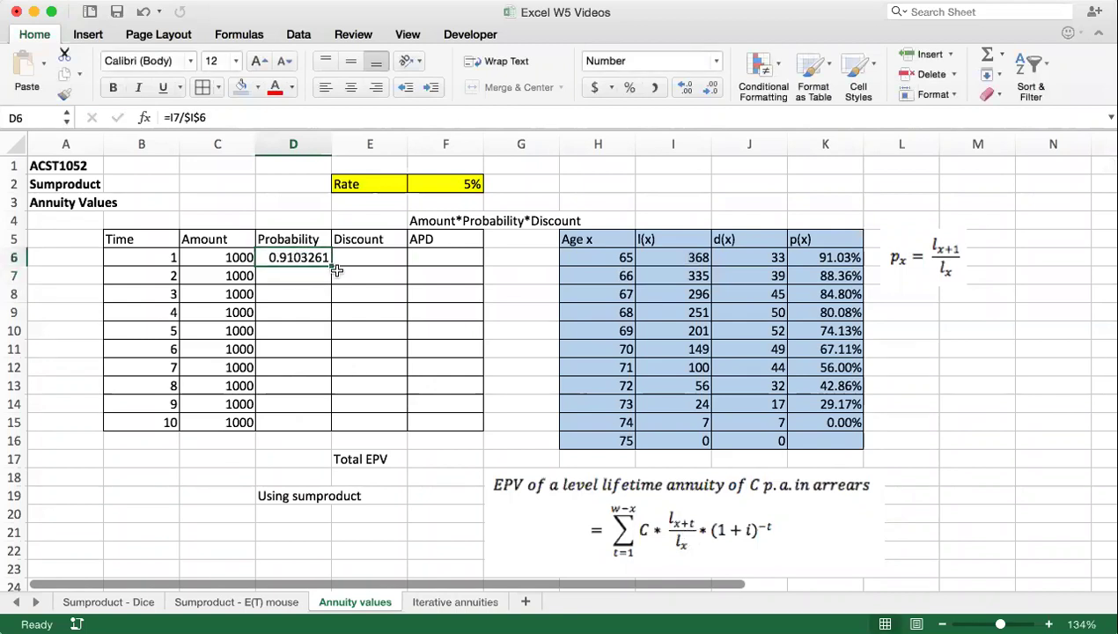
{"action": "left_click_drag", "start_coordinate": [332, 266], "coordinate": [323, 421]}
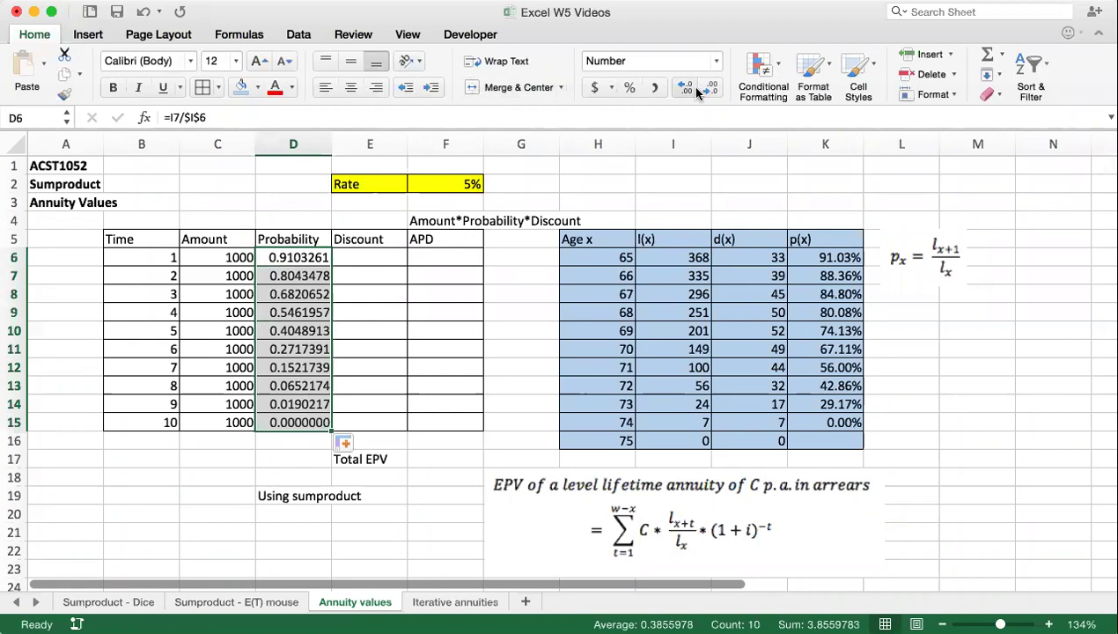
{"action": "left_click", "coordinate": [630, 88]}
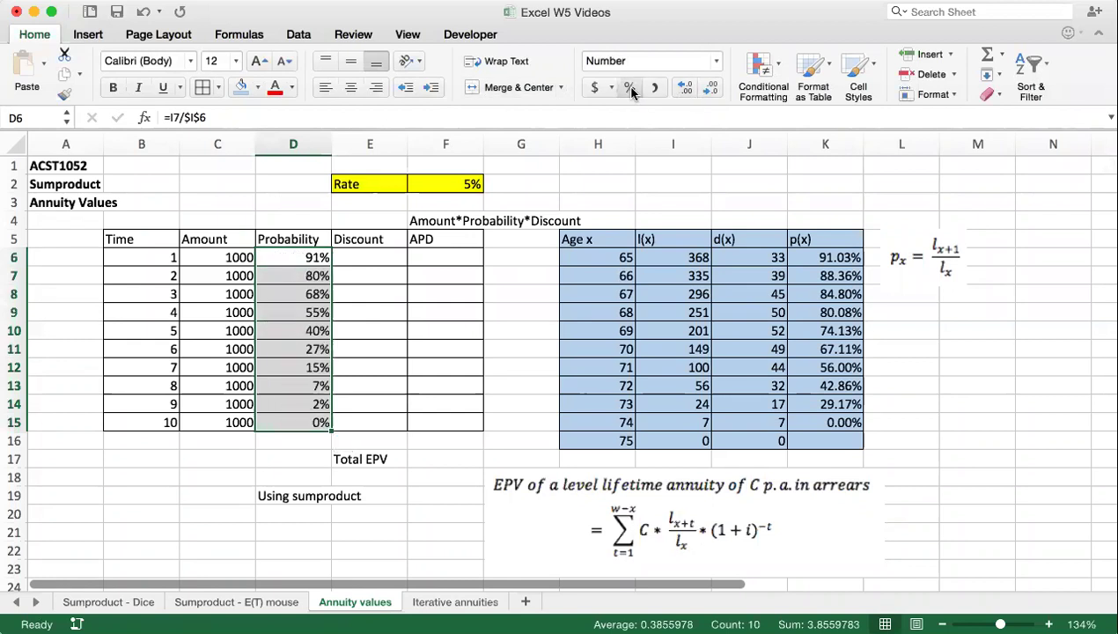
{"action": "left_click", "coordinate": [687, 88]}
{"action": "left_click", "coordinate": [368, 398]}
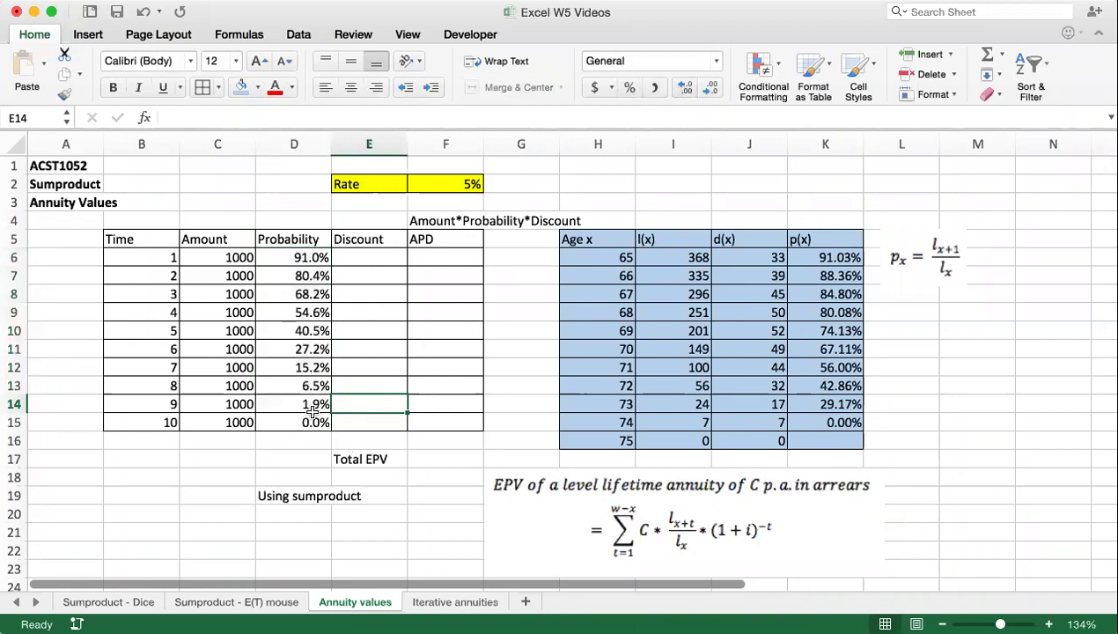
{"action": "left_click", "coordinate": [290, 424]}
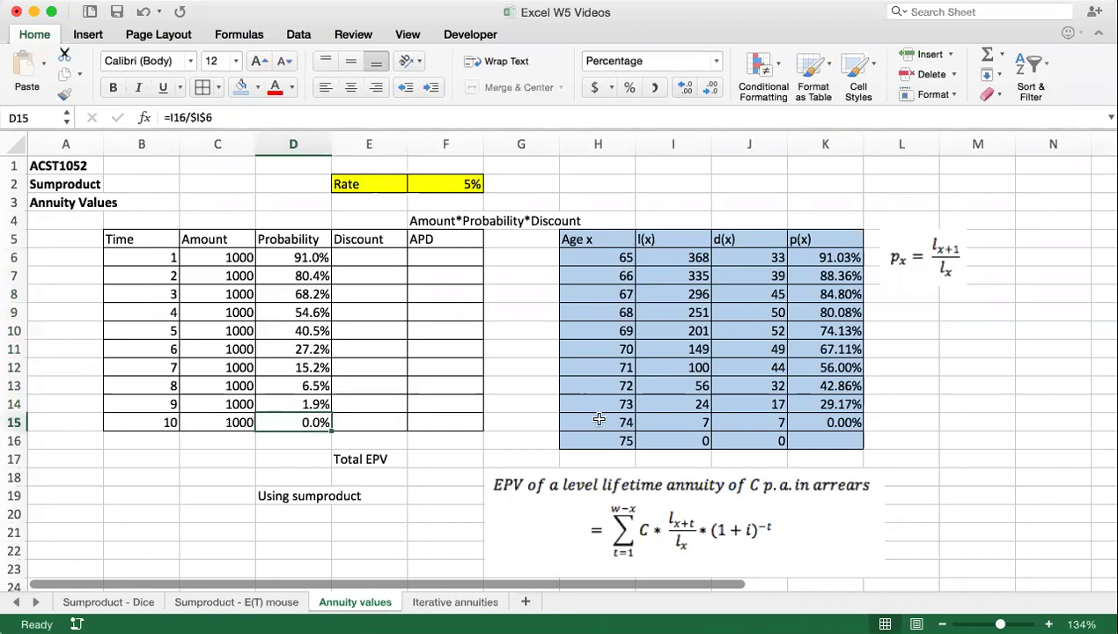
{"action": "left_click", "coordinate": [671, 441]}
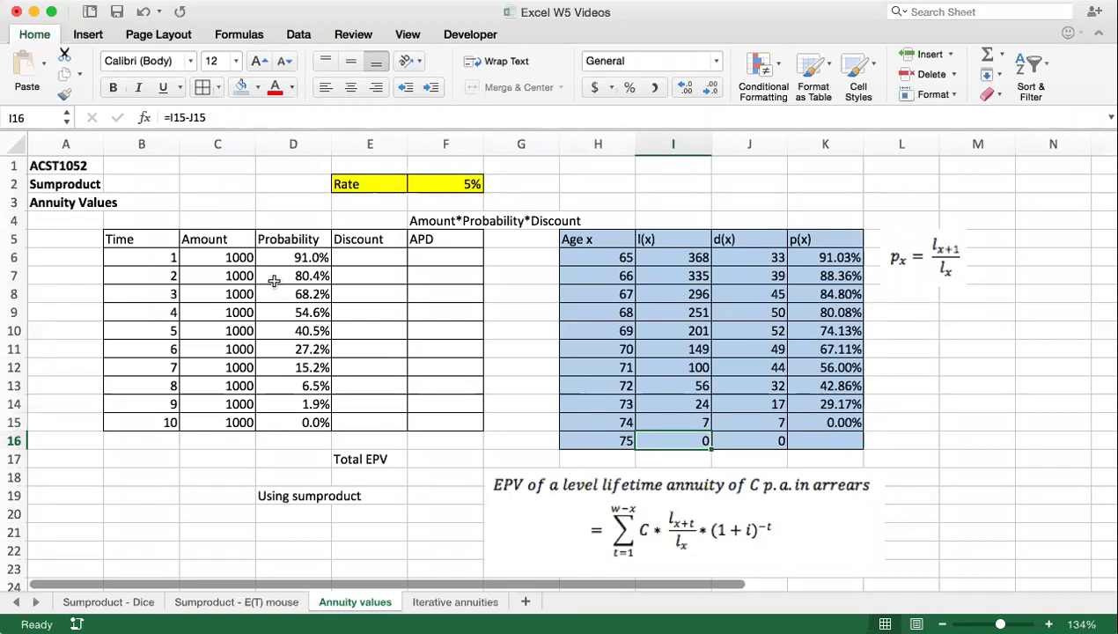
Calculate the time 1 discount factor in E6 as =(1+$F$2)^(-B6), keeping the rate as an absolute reference.
{"action": "left_click", "coordinate": [375, 256]}
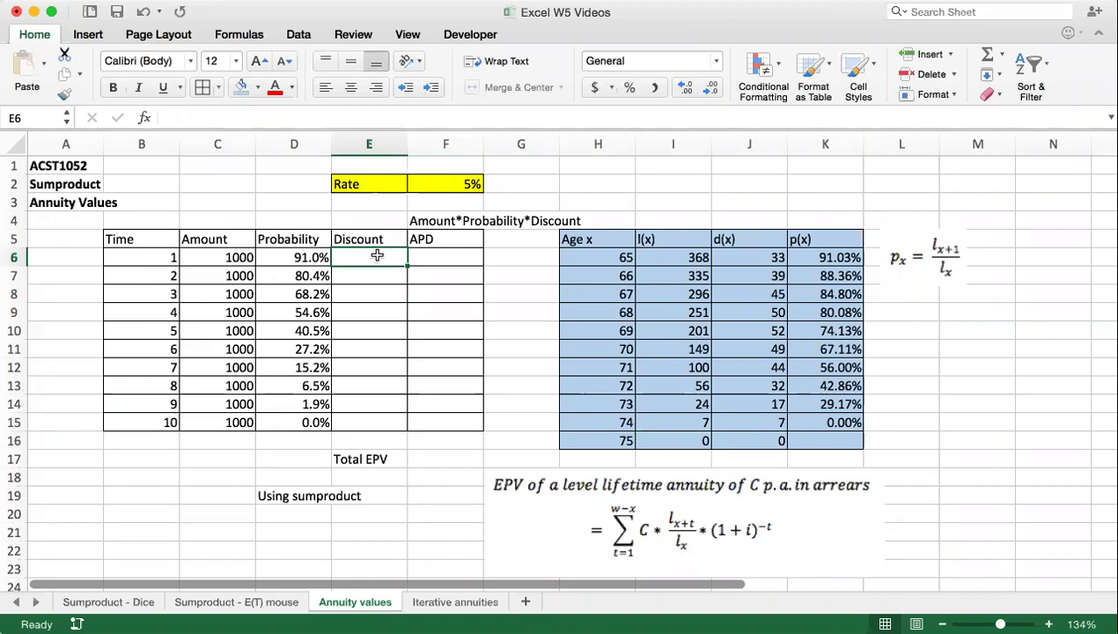
{"action": "type", "text": "=("}
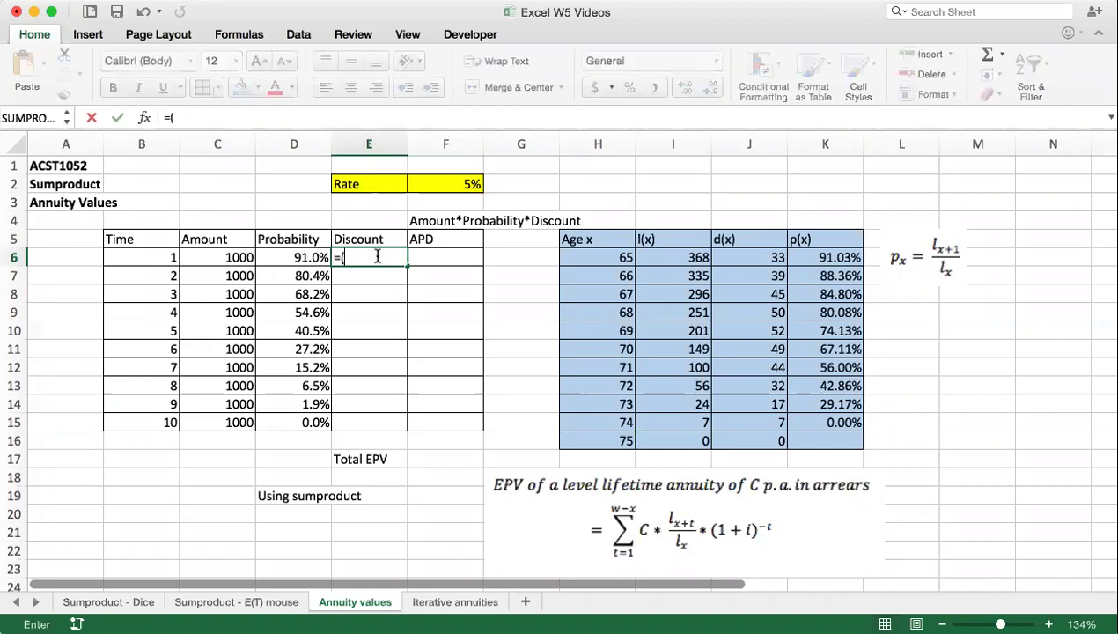
{"action": "type", "text": "1+"}
{"action": "left_click", "coordinate": [448, 185]}
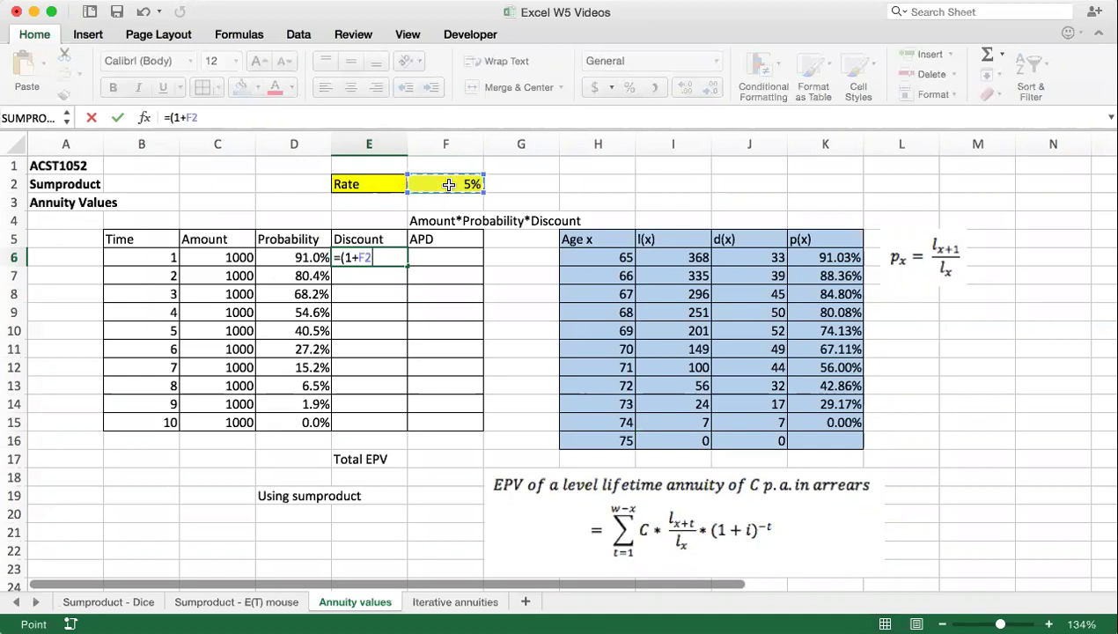
{"action": "key", "text": "F4"}
{"action": "type", "text": ")"}
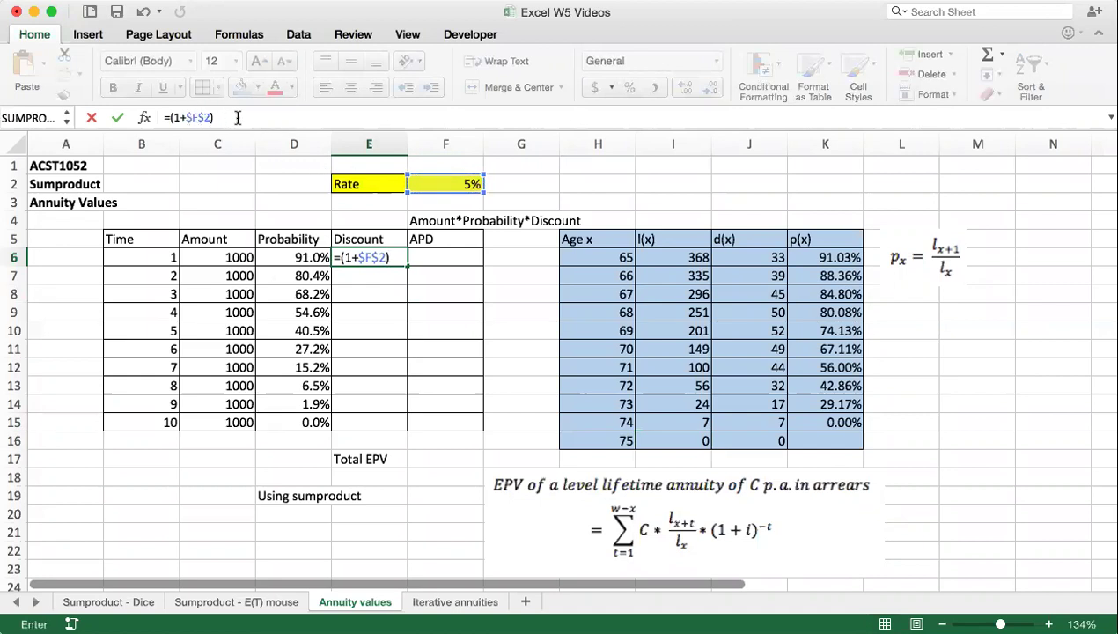
{"action": "type", "text": "^(-"}
{"action": "left_click", "coordinate": [144, 255]}
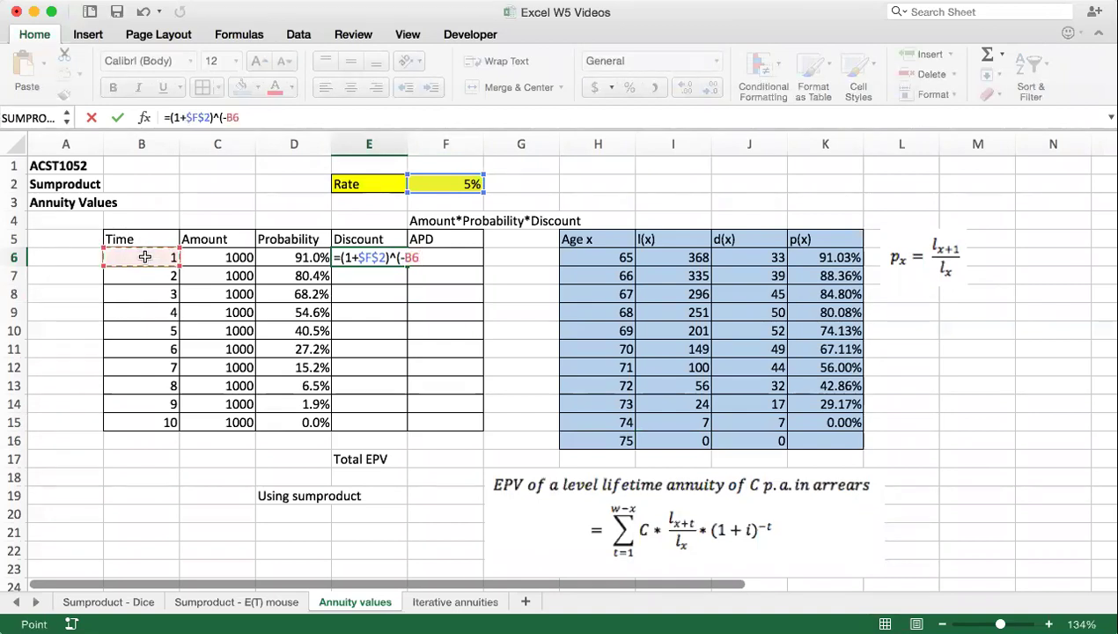
{"action": "type", "text": ")"}
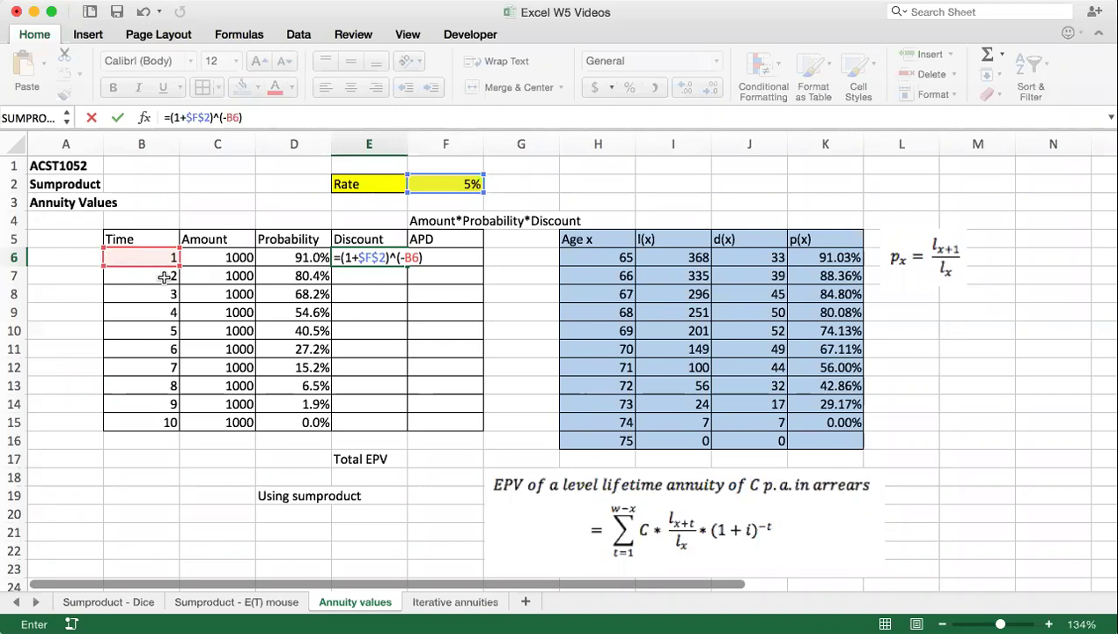
{"action": "key", "text": "Return"}
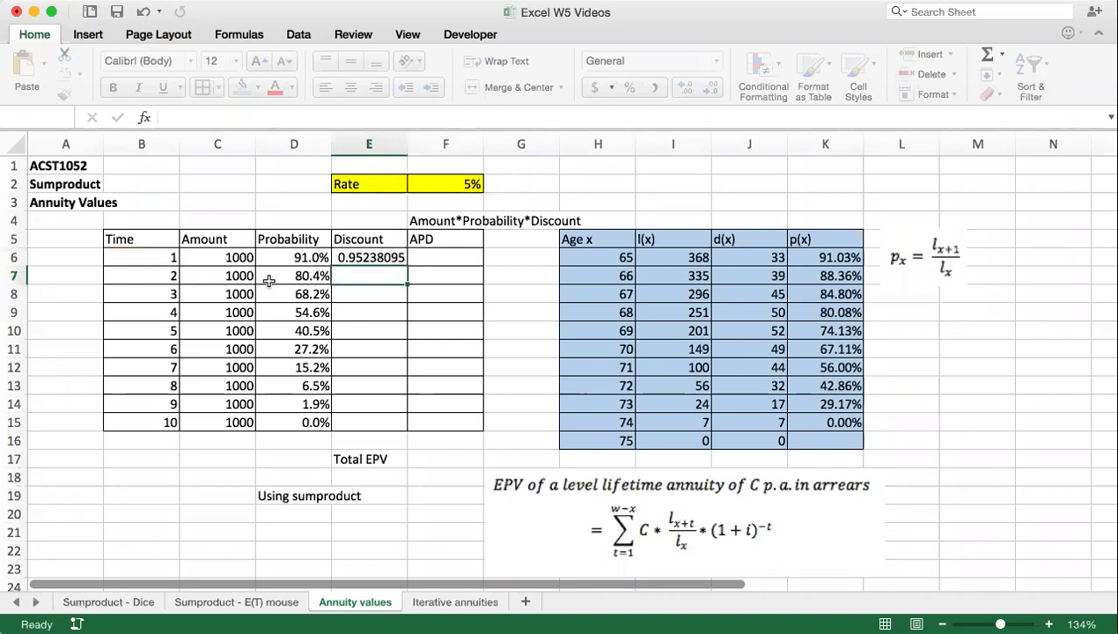
Fill the discount factor formula from E6 down to E15.
{"action": "left_click", "coordinate": [372, 258]}
{"action": "left_click_drag", "start_coordinate": [408, 264], "coordinate": [397, 422]}
{"action": "left_click", "coordinate": [373, 363]}
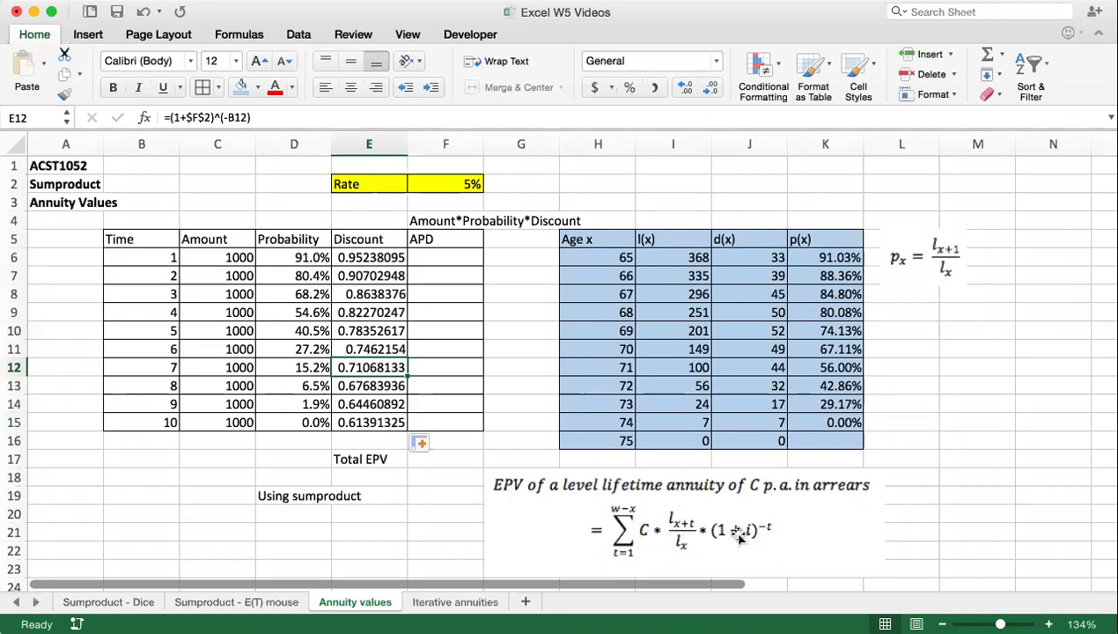
Calculate the time 1 APD value in F6 as =PRODUCT(C6:E6) and fill the formula down to F15.
{"action": "left_click", "coordinate": [420, 263]}
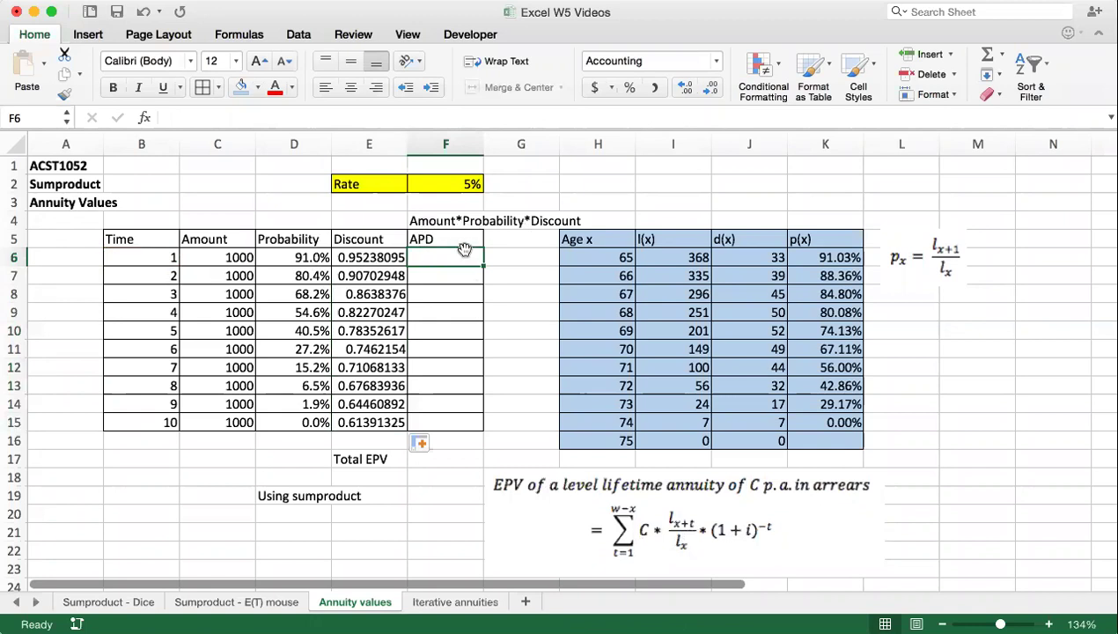
{"action": "type", "text": "=prod"}
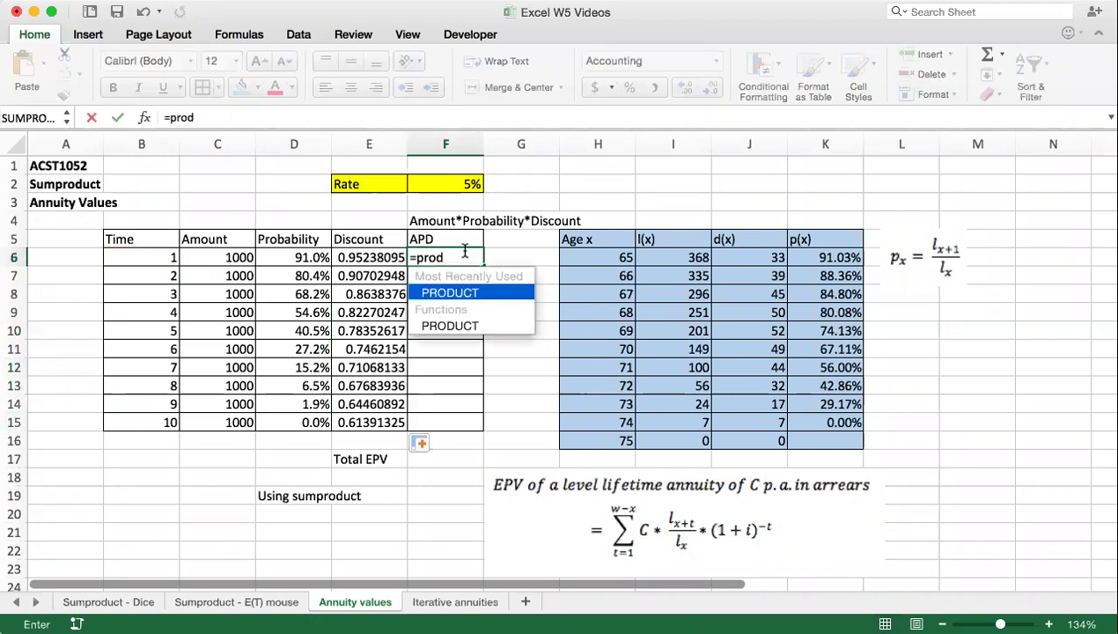
{"action": "key", "text": "Tab"}
{"action": "left_click", "coordinate": [247, 256]}
{"action": "left_click_drag", "start_coordinate": [260, 255], "coordinate": [401, 258]}
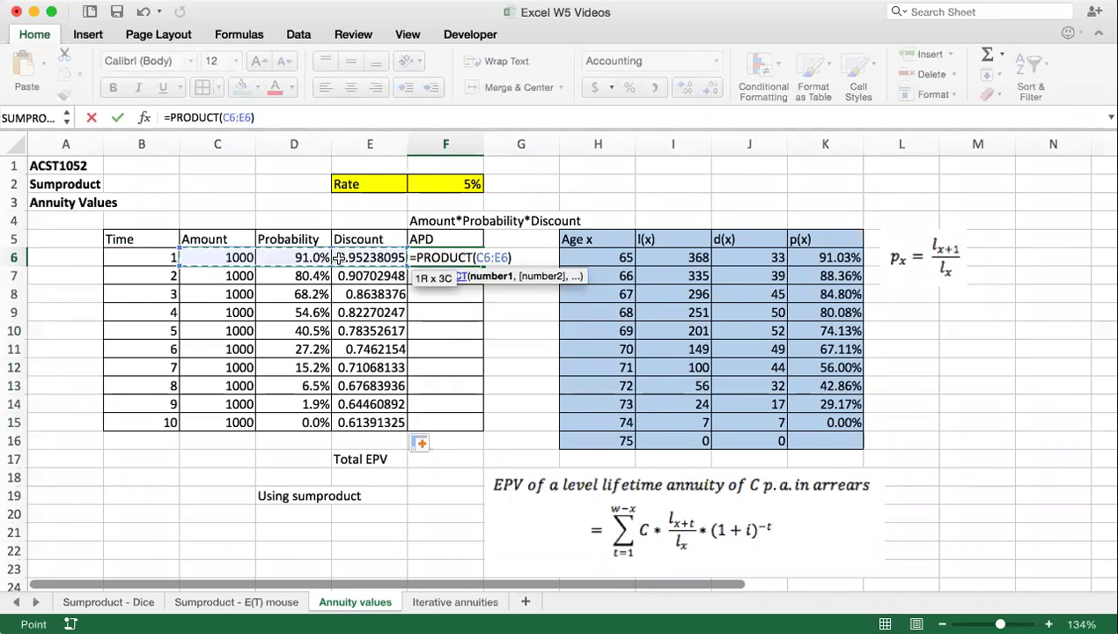
{"action": "key", "text": "Return"}
{"action": "left_click", "coordinate": [439, 261]}
{"action": "left_click_drag", "start_coordinate": [483, 264], "coordinate": [473, 425]}
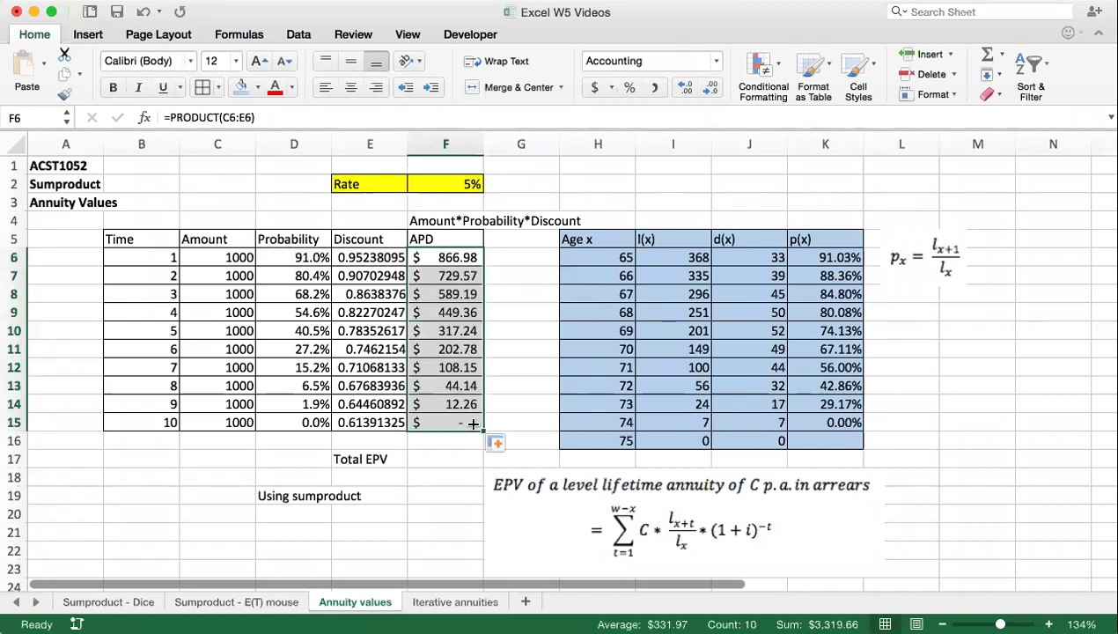
Calculate the Total EPV in F17 as the sum of the APD values in F6:F15.
{"action": "left_click", "coordinate": [420, 458]}
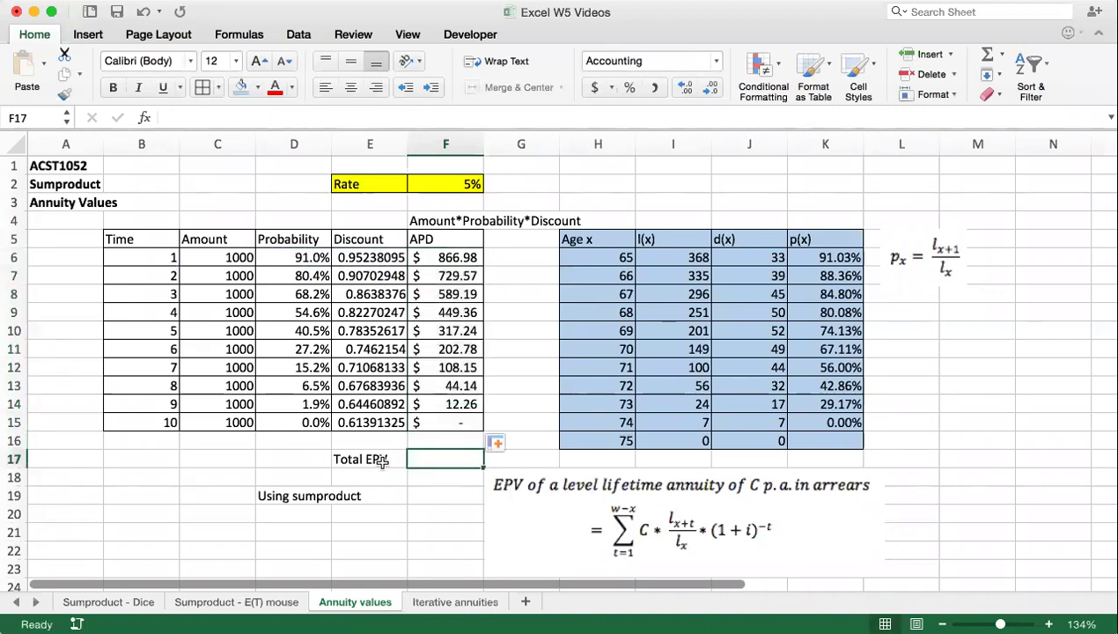
{"action": "type", "text": "=sum("}
{"action": "left_click_drag", "start_coordinate": [451, 264], "coordinate": [462, 417]}
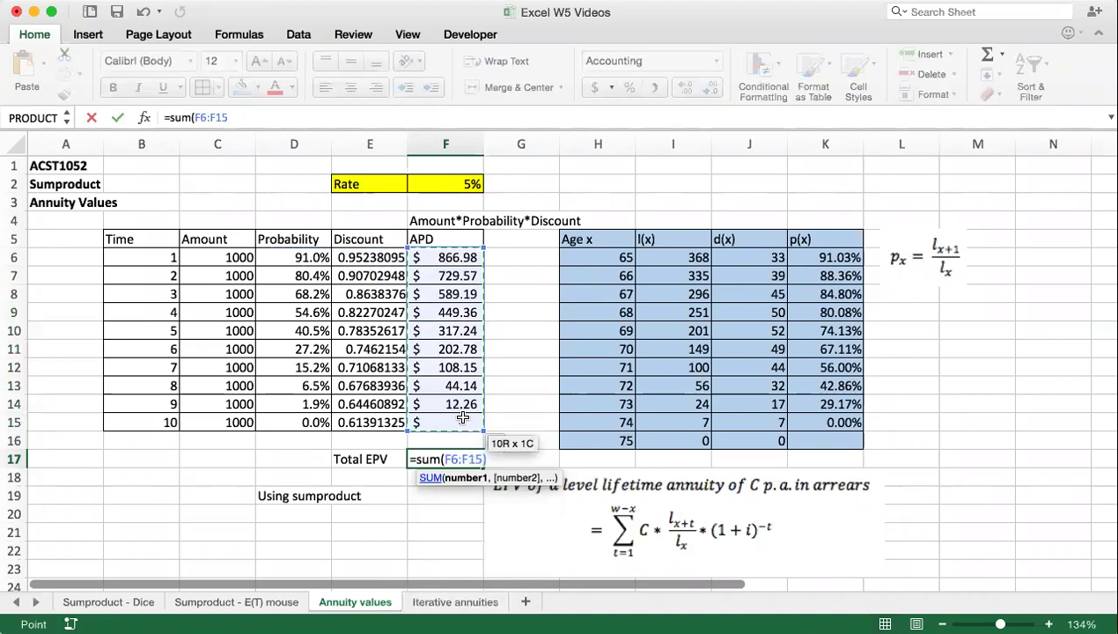
{"action": "key", "text": "Return"}
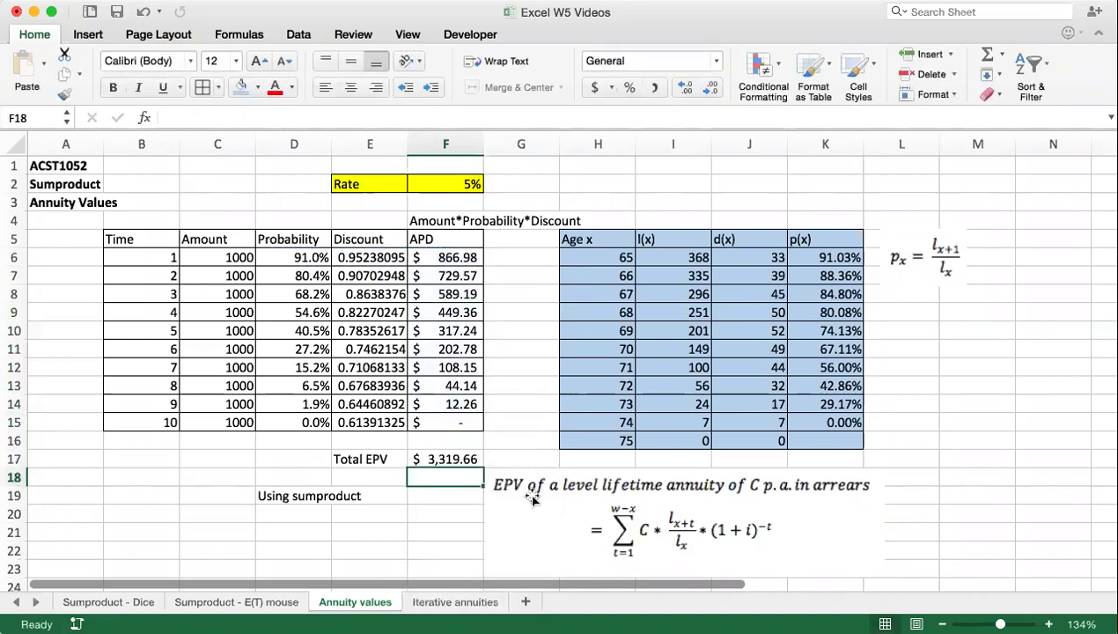
Move the EPV annuity formula picture about one column to the right, leaving column G clear.
{"action": "left_click_drag", "start_coordinate": [523, 489], "coordinate": [597, 490]}
{"action": "left_click", "coordinate": [493, 477]}
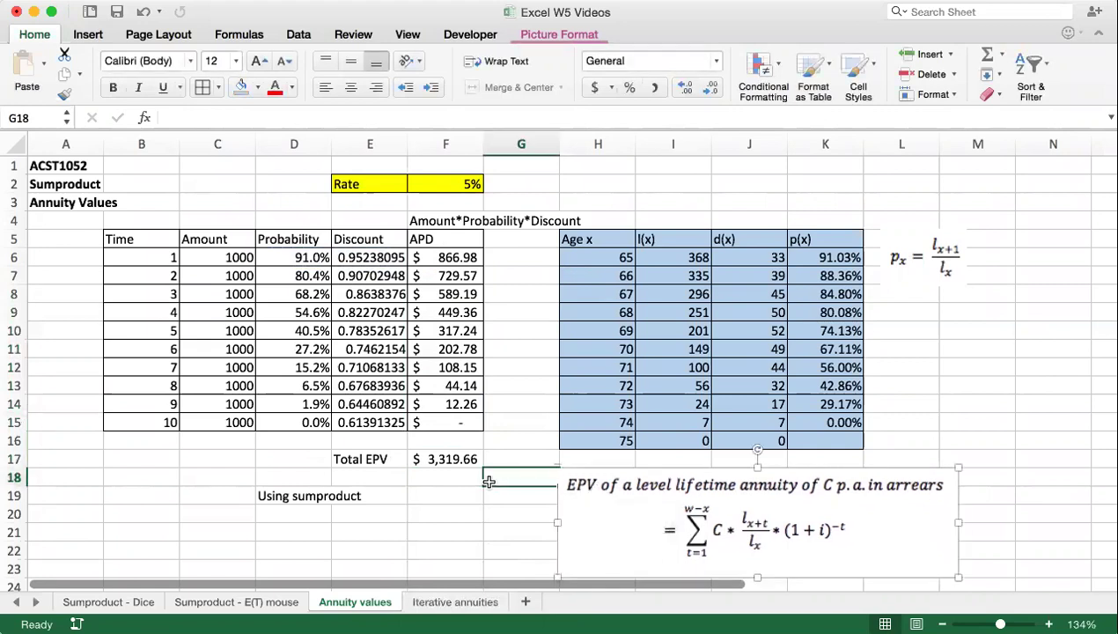
Calculate the annuity value beside the Using sumproduct label in F19 as =SUMPRODUCT(C6:C15,D6:D15,E6:E15).
{"action": "left_click", "coordinate": [446, 495]}
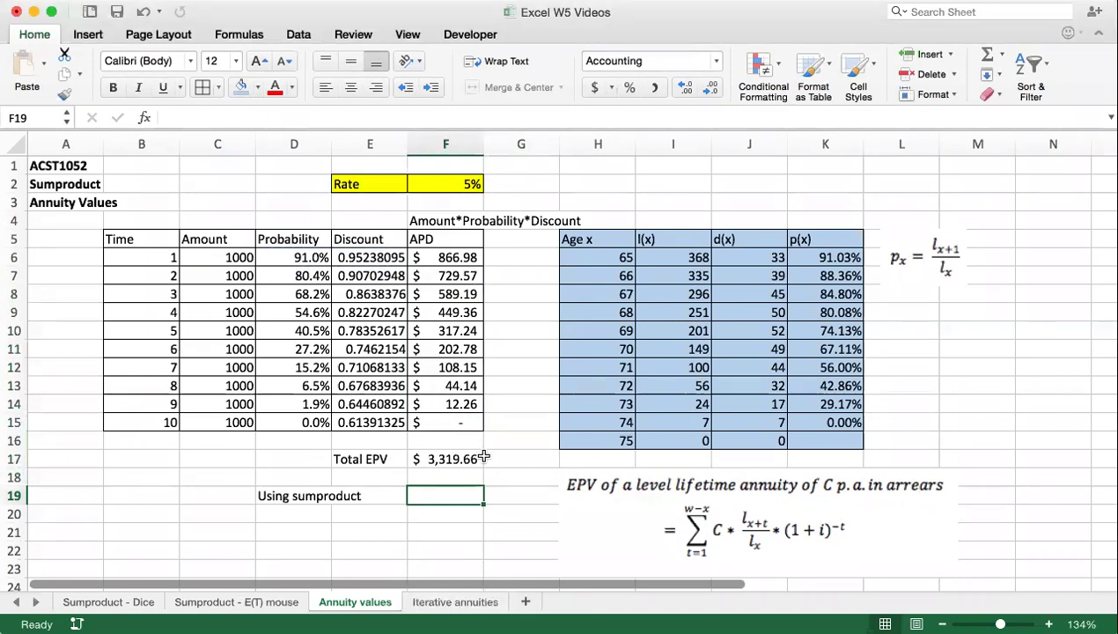
{"action": "type", "text": "=sumpr"}
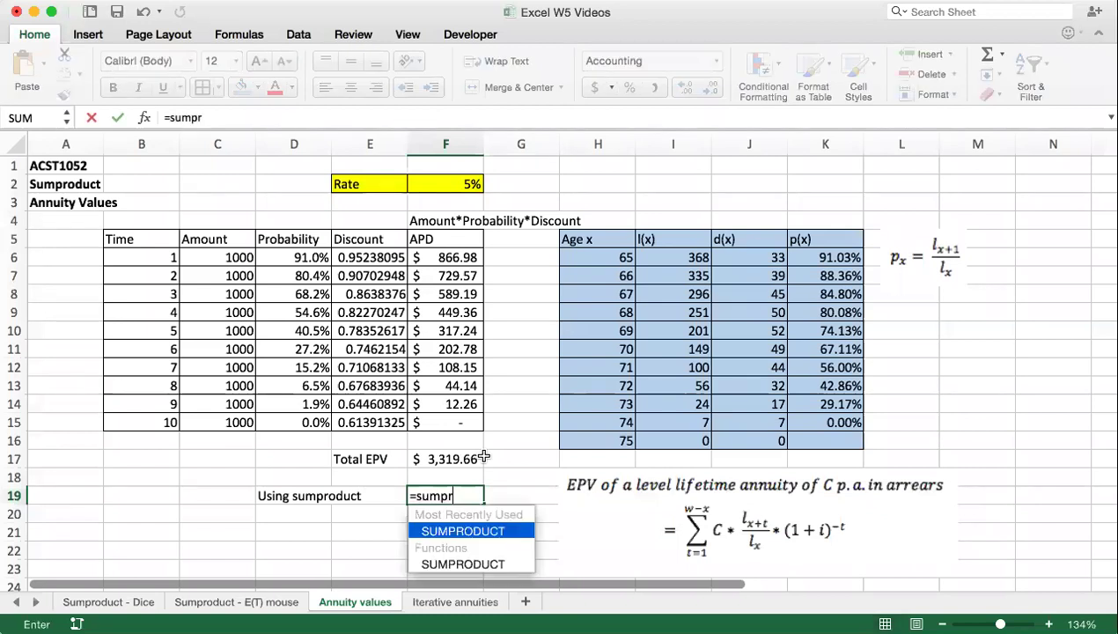
{"action": "key", "text": "Tab"}
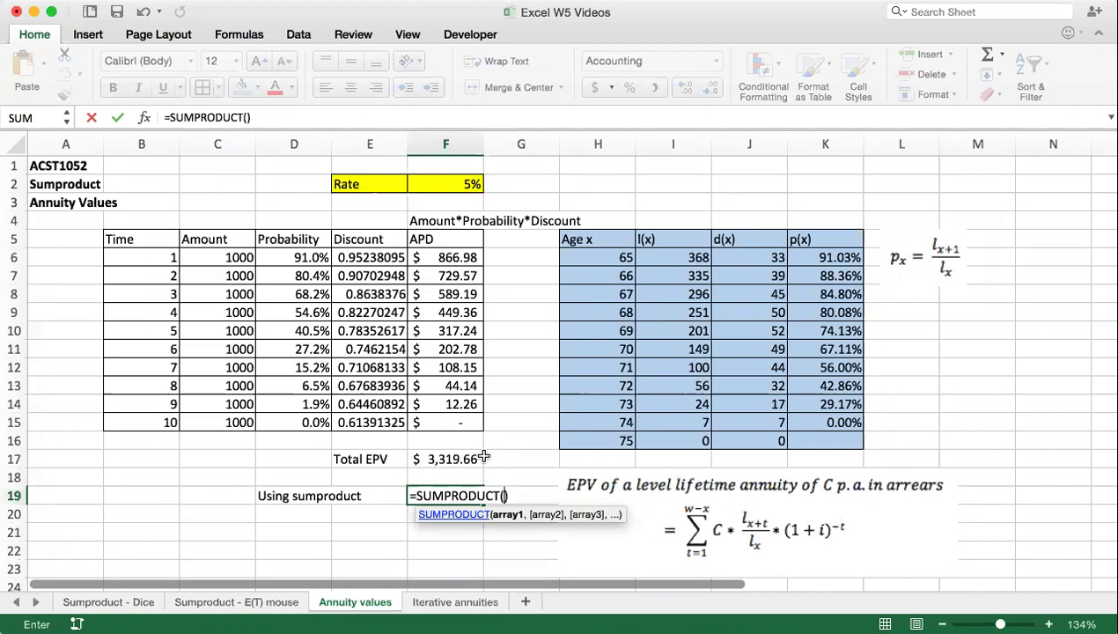
{"action": "left_click", "coordinate": [219, 255]}
{"action": "left_click_drag", "start_coordinate": [217, 302], "coordinate": [230, 416]}
{"action": "type", "text": ","}
{"action": "left_click_drag", "start_coordinate": [282, 257], "coordinate": [292, 420]}
{"action": "type", "text": ","}
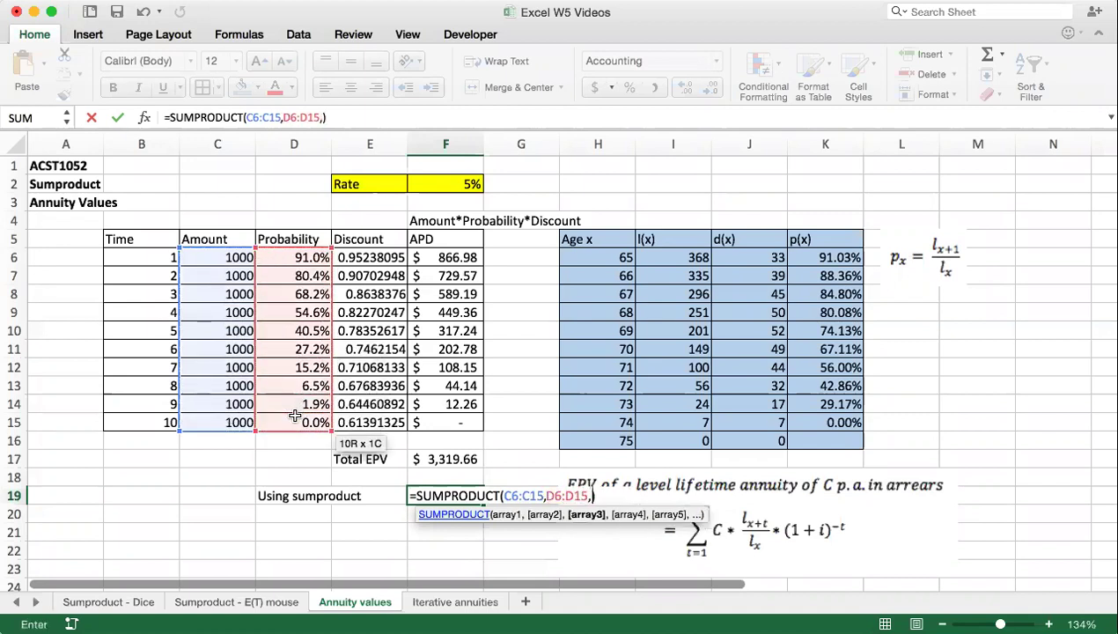
{"action": "left_click_drag", "start_coordinate": [372, 257], "coordinate": [372, 420]}
{"action": "key", "text": "Return"}
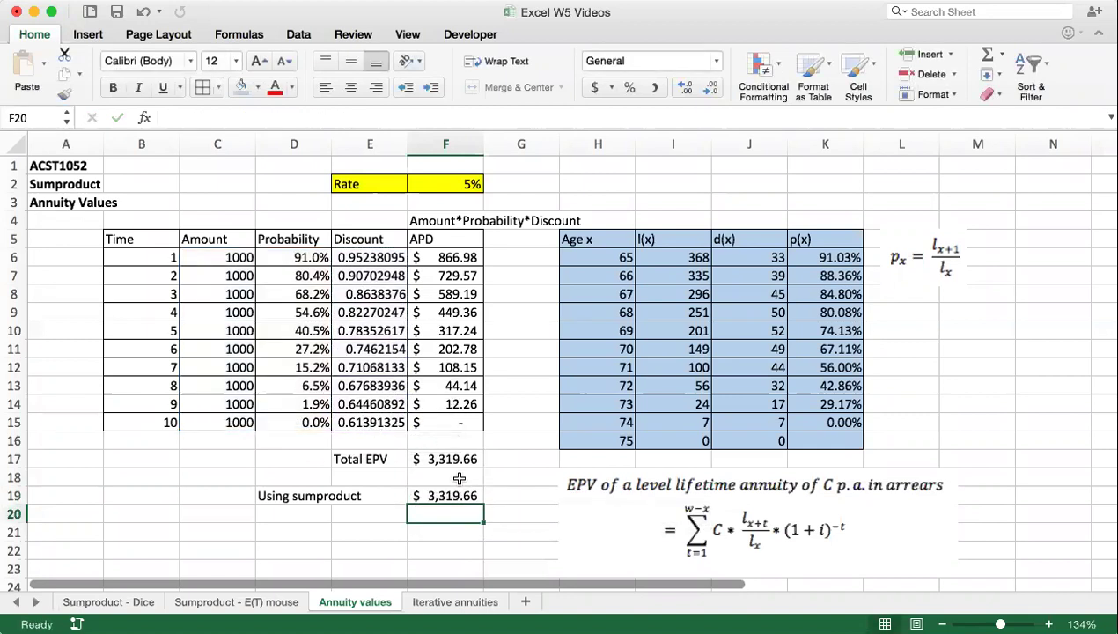
{"action": "left_click", "coordinate": [448, 497]}
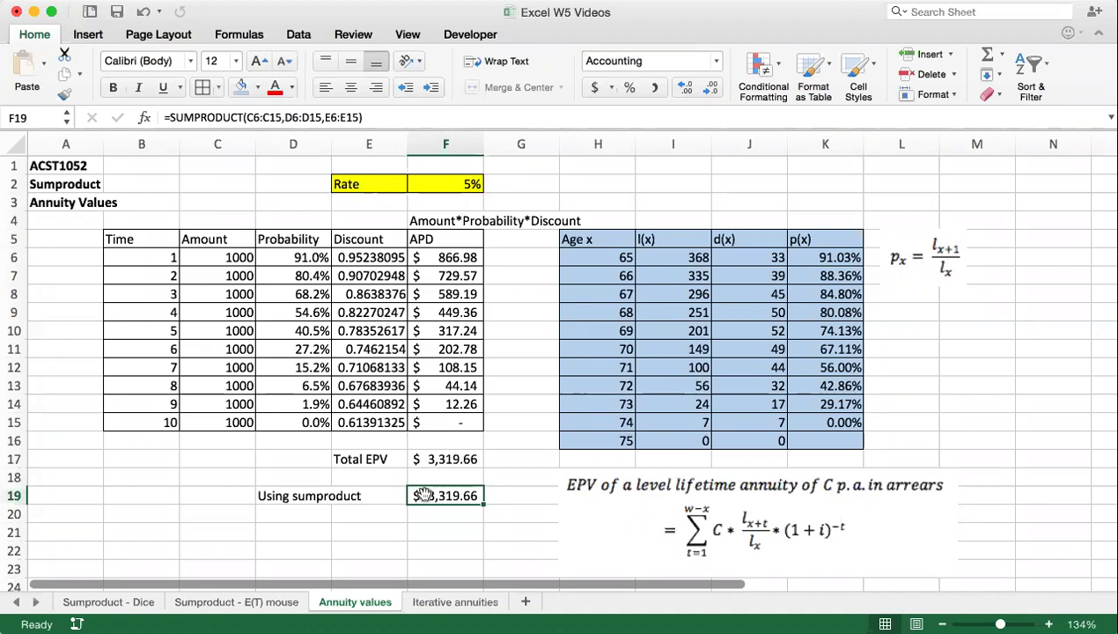
Open the Iterative annuities sheet and examine the l(x) entries for ages 74 and 75.
{"action": "left_click", "coordinate": [455, 602]}
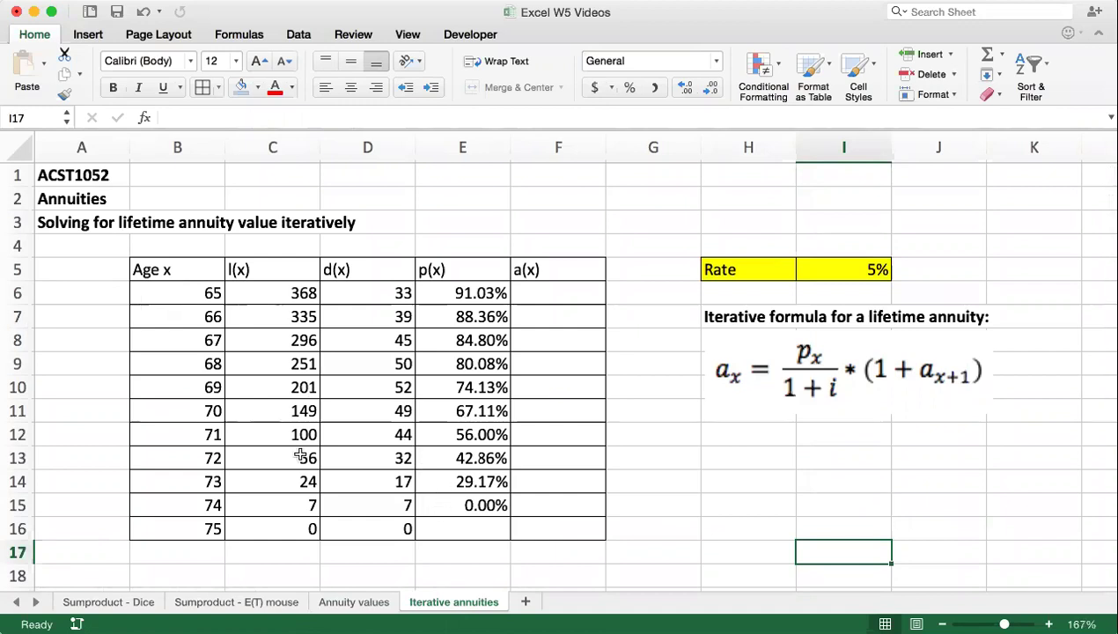
{"action": "key", "text": "super+Tab"}
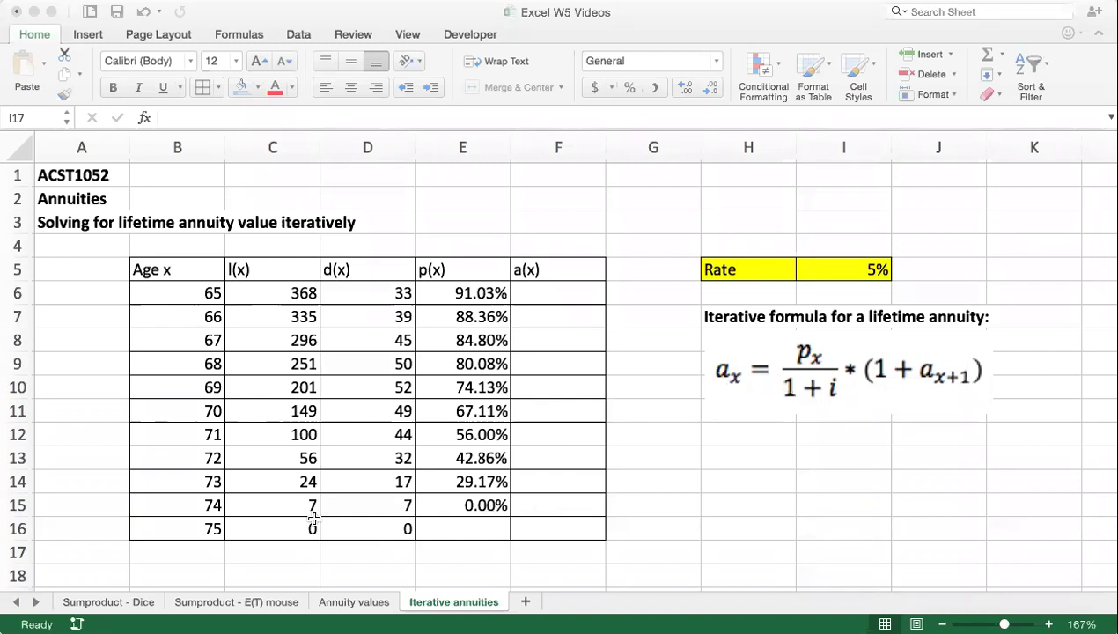
{"action": "left_click", "coordinate": [195, 505]}
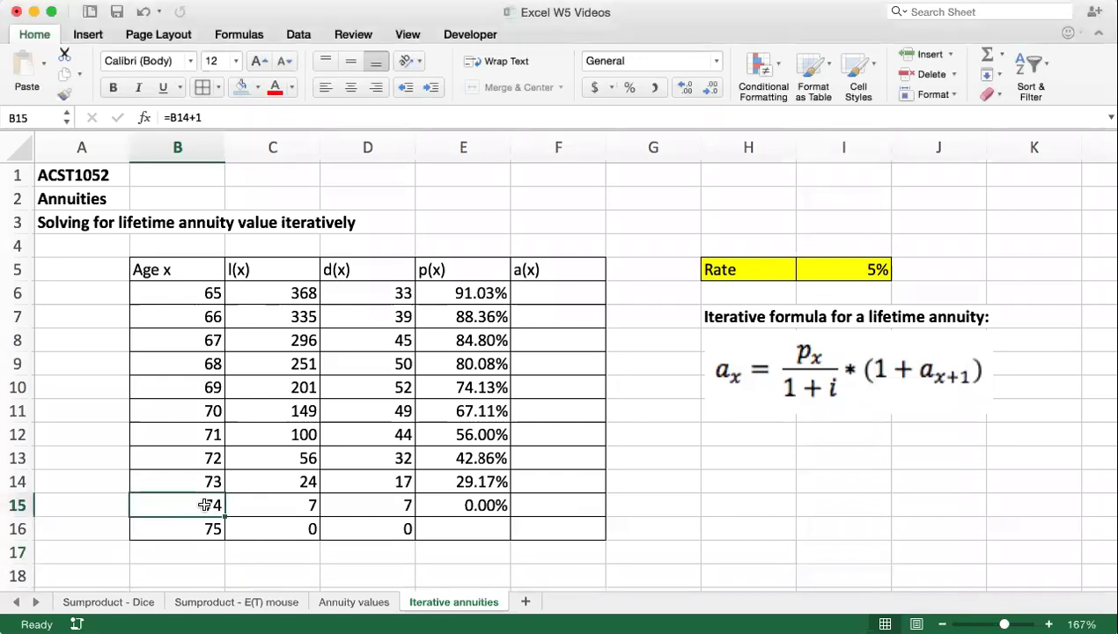
{"action": "left_click", "coordinate": [298, 505]}
{"action": "left_click", "coordinate": [304, 529]}
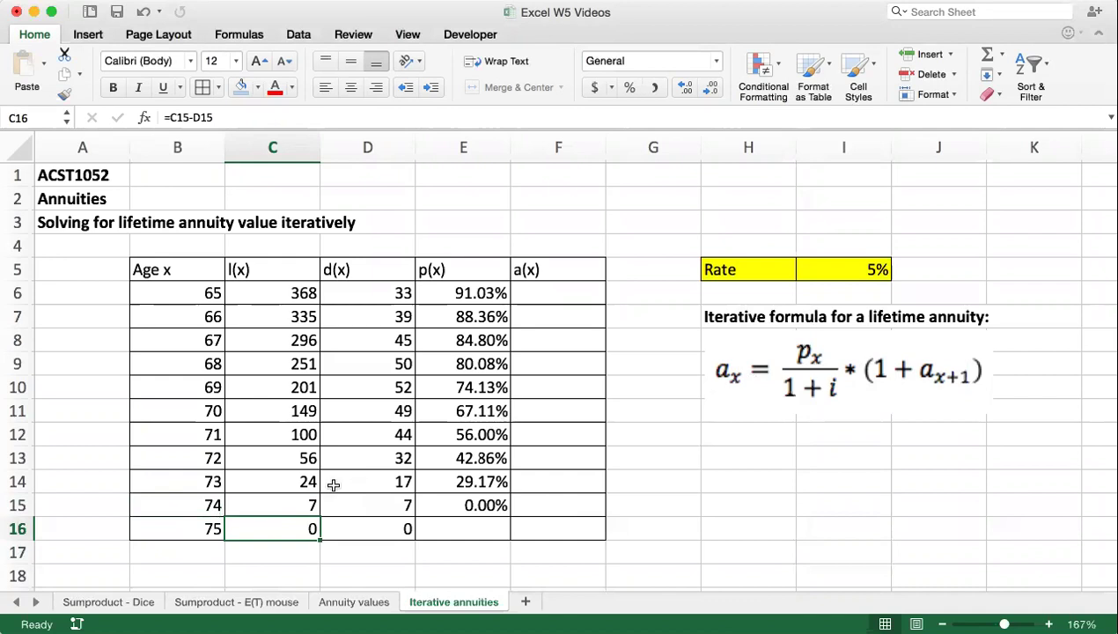
{"action": "left_click", "coordinate": [191, 502]}
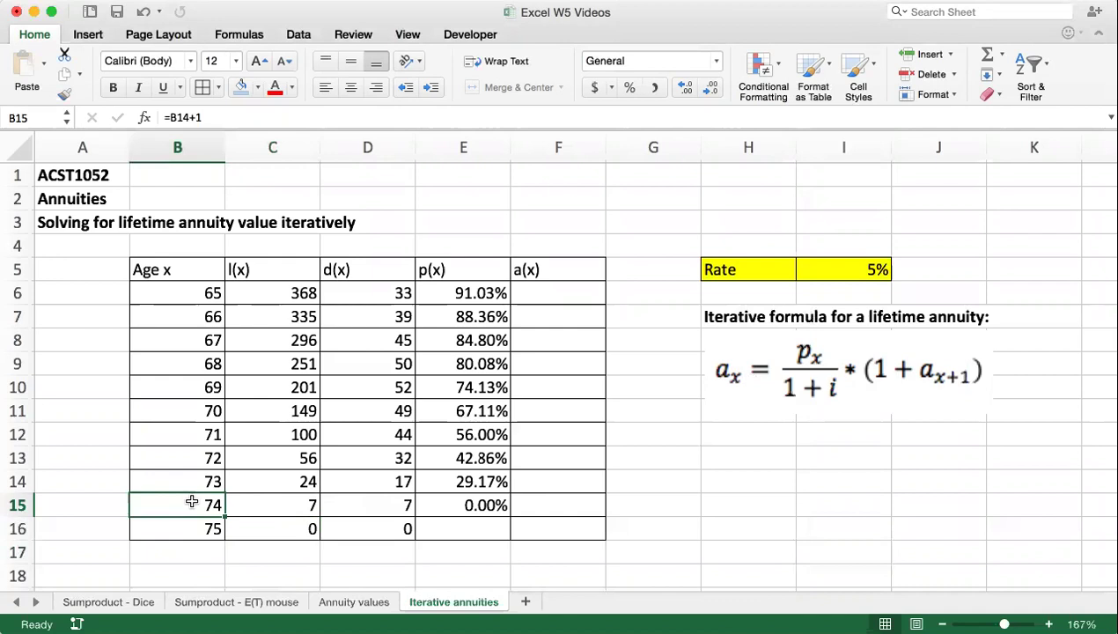
{"action": "left_click", "coordinate": [281, 532]}
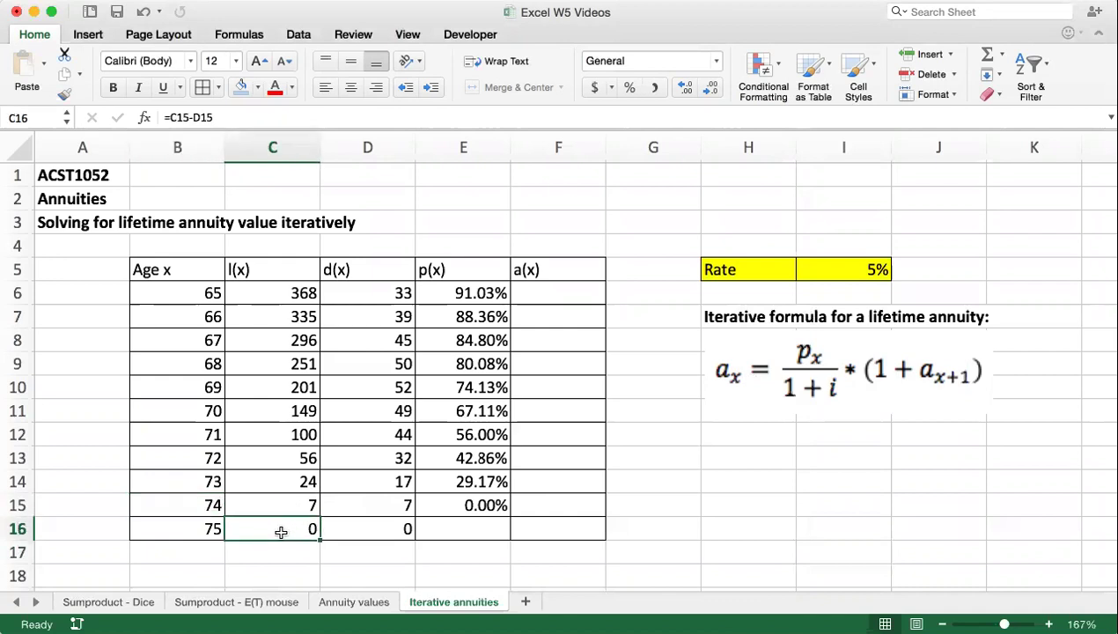
Enter the note a(74)=0 in H15, beside the age 74 row.
{"action": "left_click", "coordinate": [737, 504]}
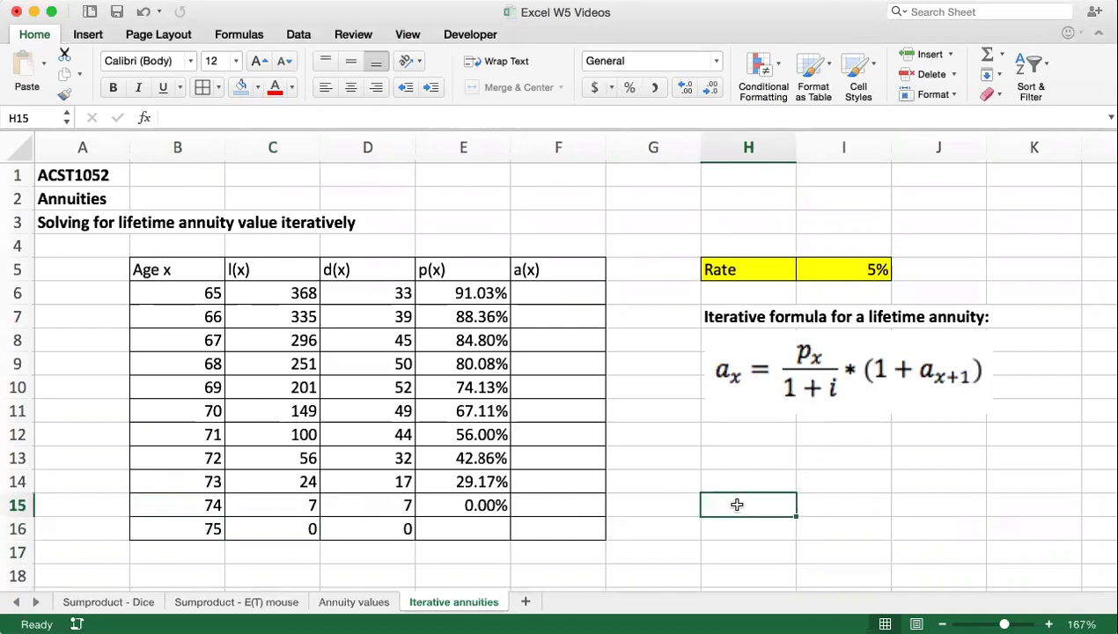
{"action": "type", "text": "a("}
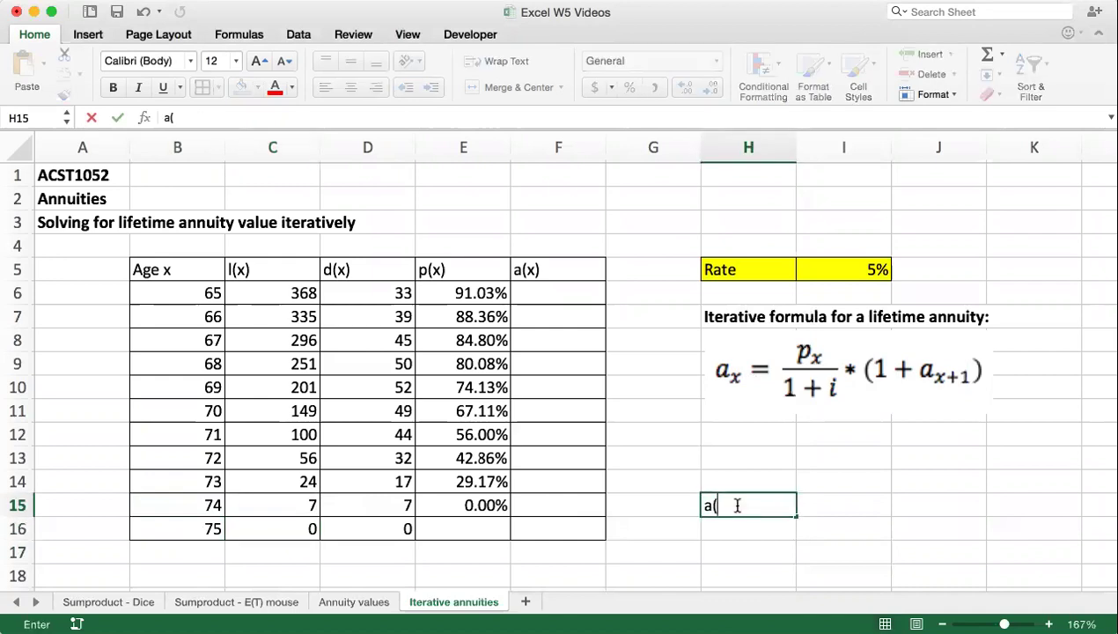
{"action": "type", "text": "74)=0"}
{"action": "key", "text": "Return"}
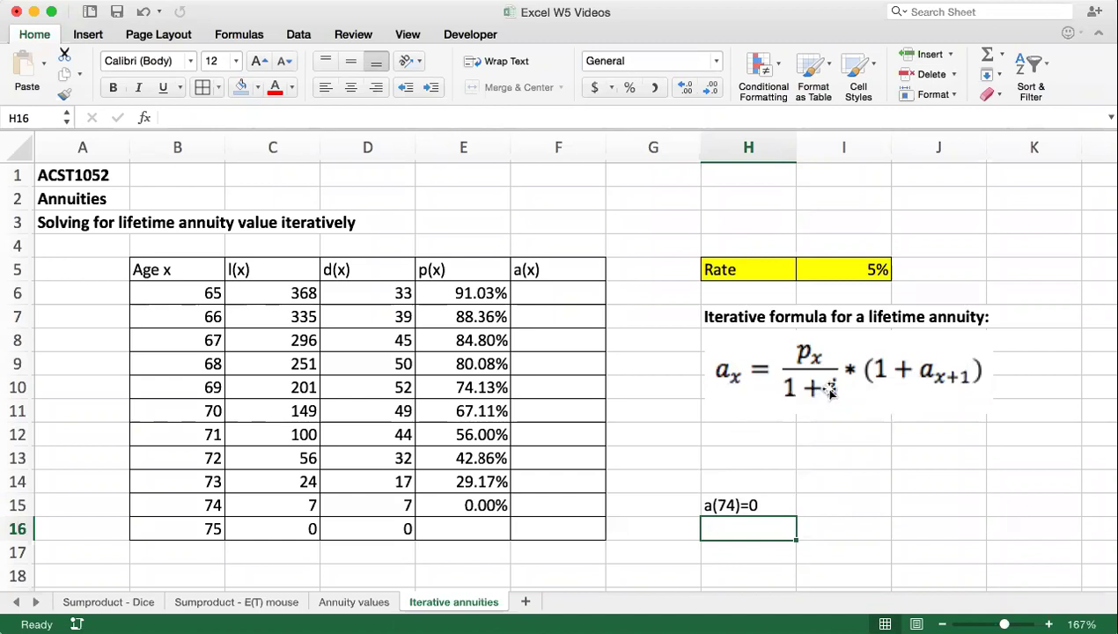
Set the age 74 annuity value in F15 to 0 and apply the comma number style to remove the currency symbol.
{"action": "left_click", "coordinate": [558, 504]}
{"action": "type", "text": "0"}
{"action": "key", "text": "Return"}
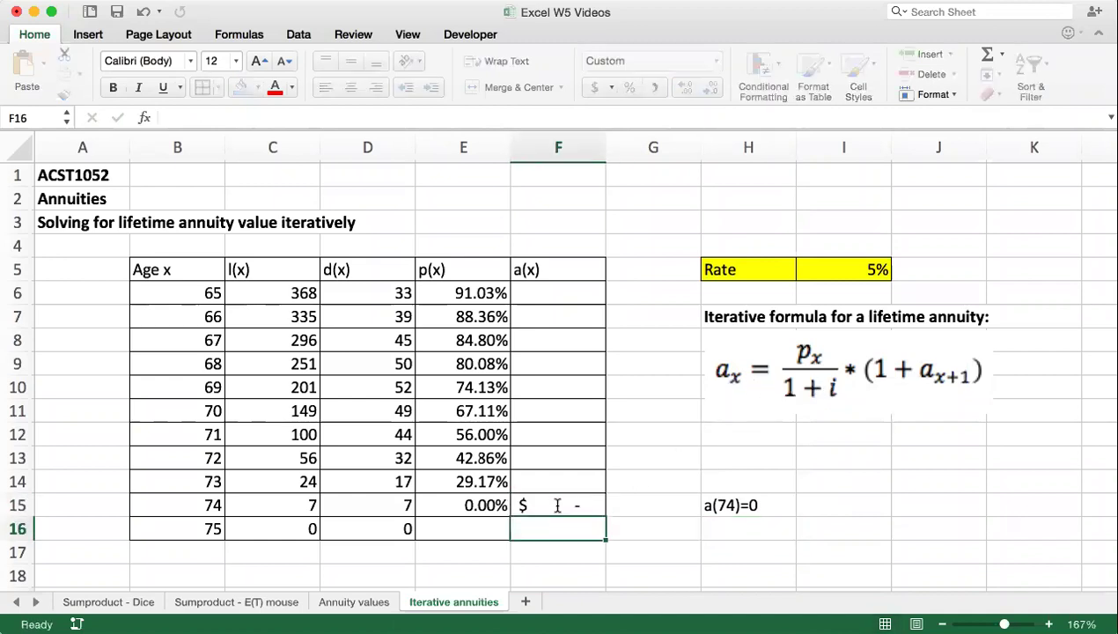
{"action": "key", "text": "Up"}
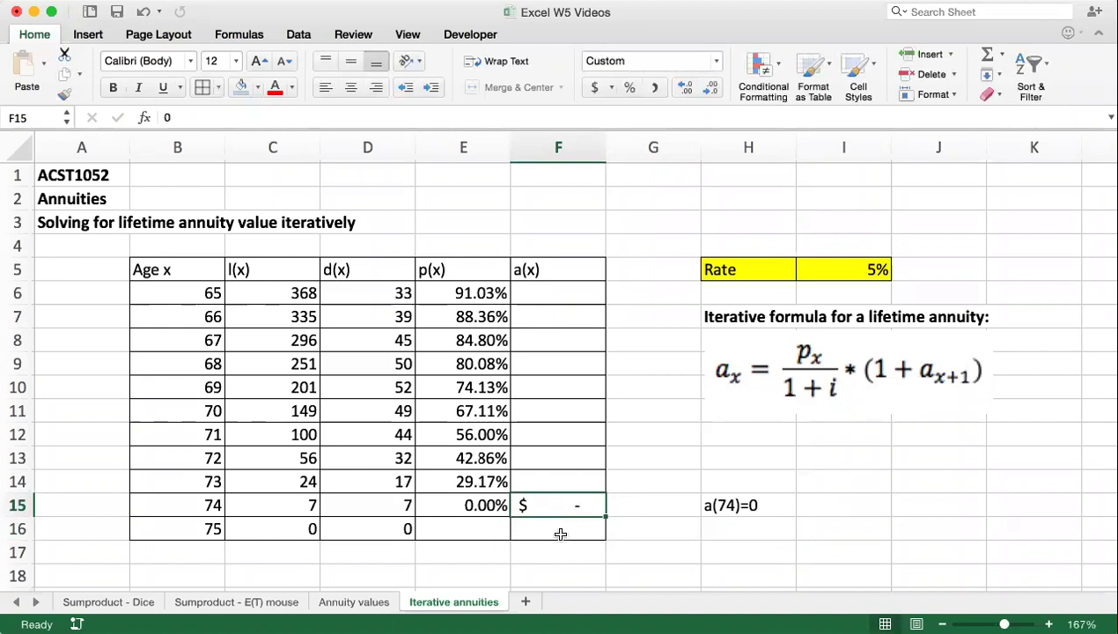
{"action": "left_click", "coordinate": [654, 87]}
{"action": "key", "text": "Return"}
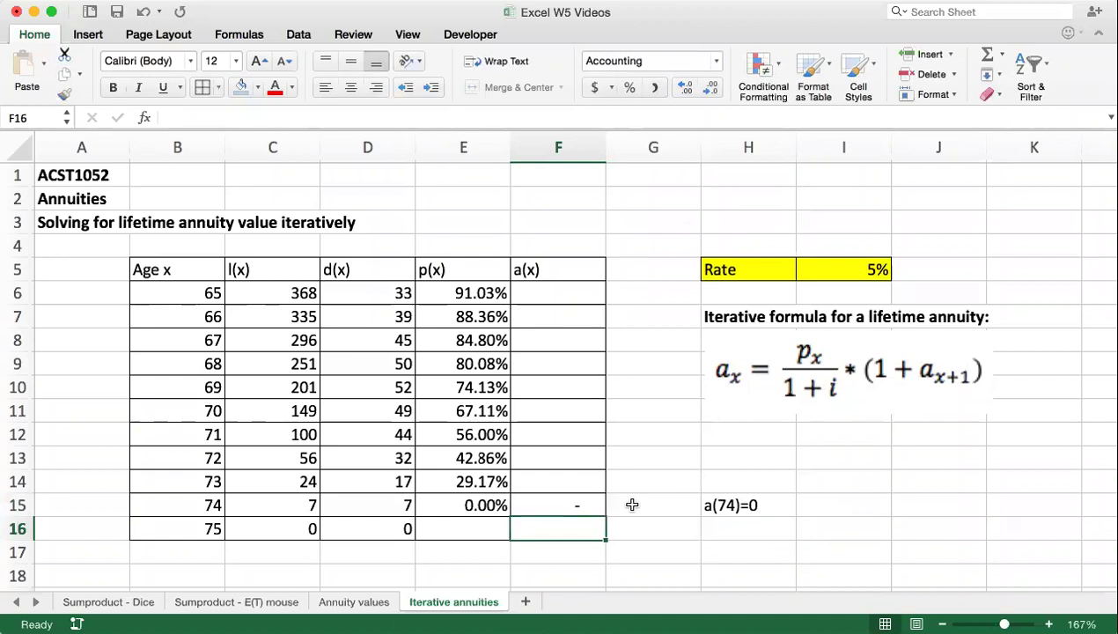
{"action": "left_click", "coordinate": [572, 507]}
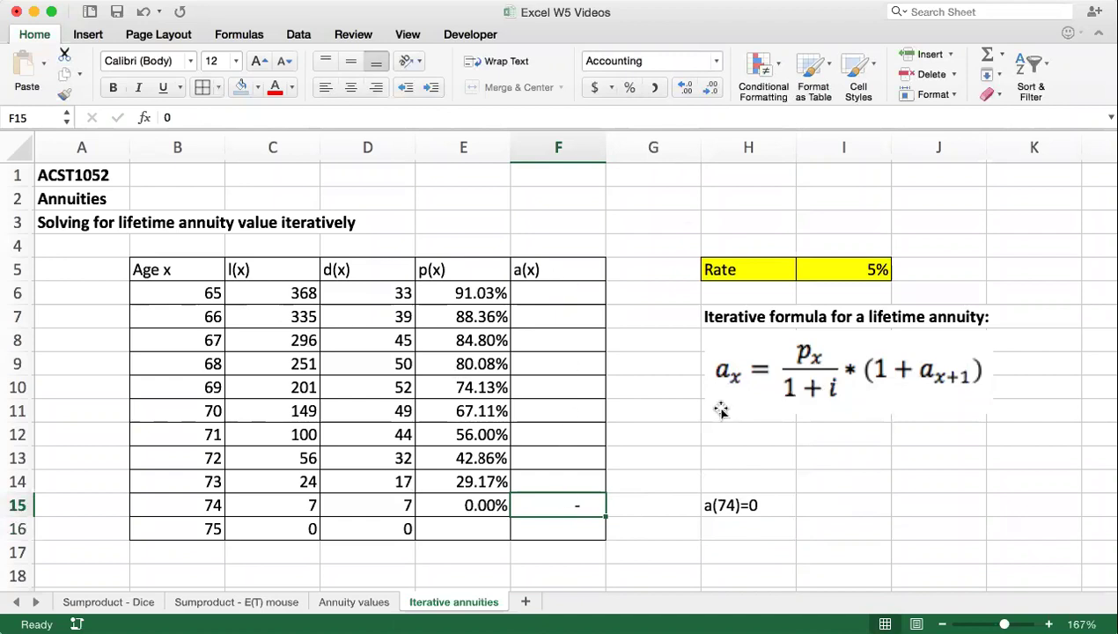
Start the age 73 annuity formula in F14 with the discounted survival term =E14/(1+$I$5), keeping the rate reference absolute.
{"action": "left_click", "coordinate": [548, 482]}
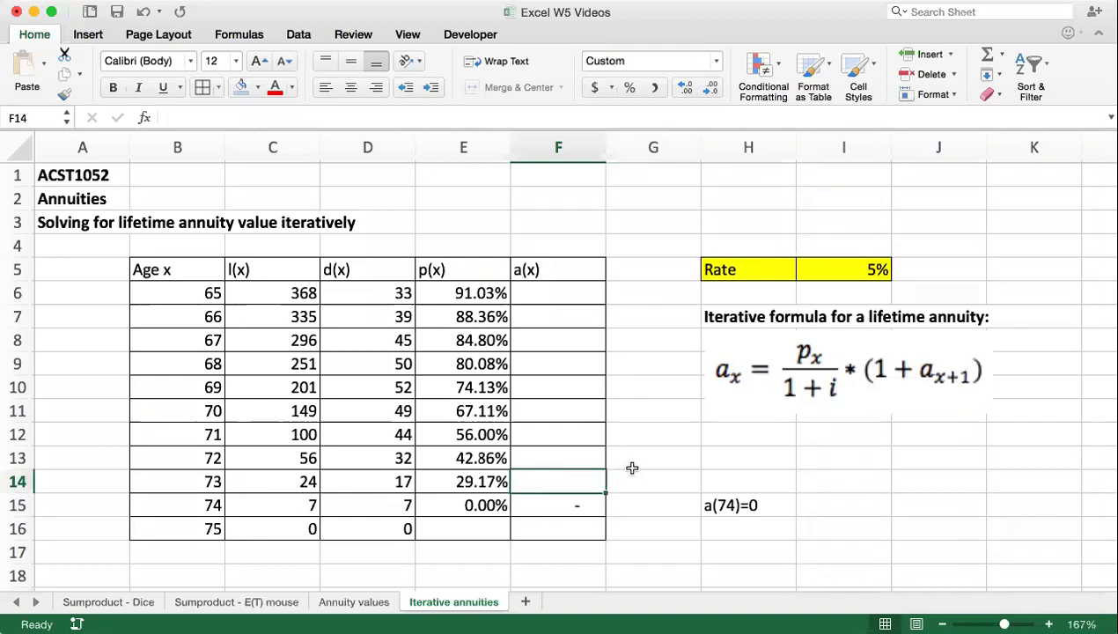
{"action": "type", "text": "="}
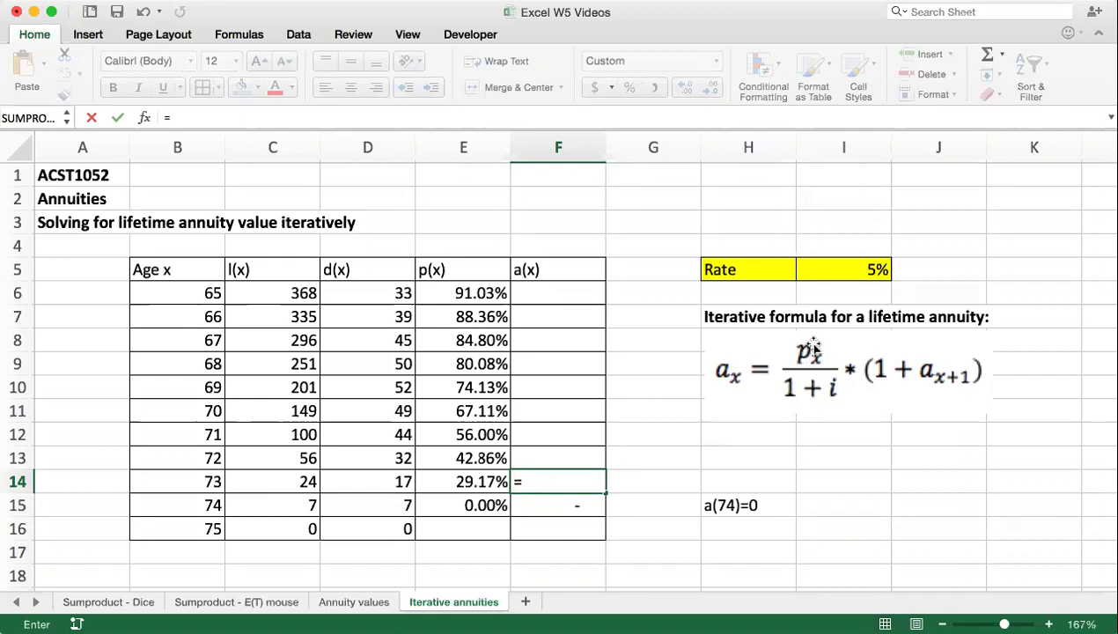
{"action": "left_click", "coordinate": [464, 477]}
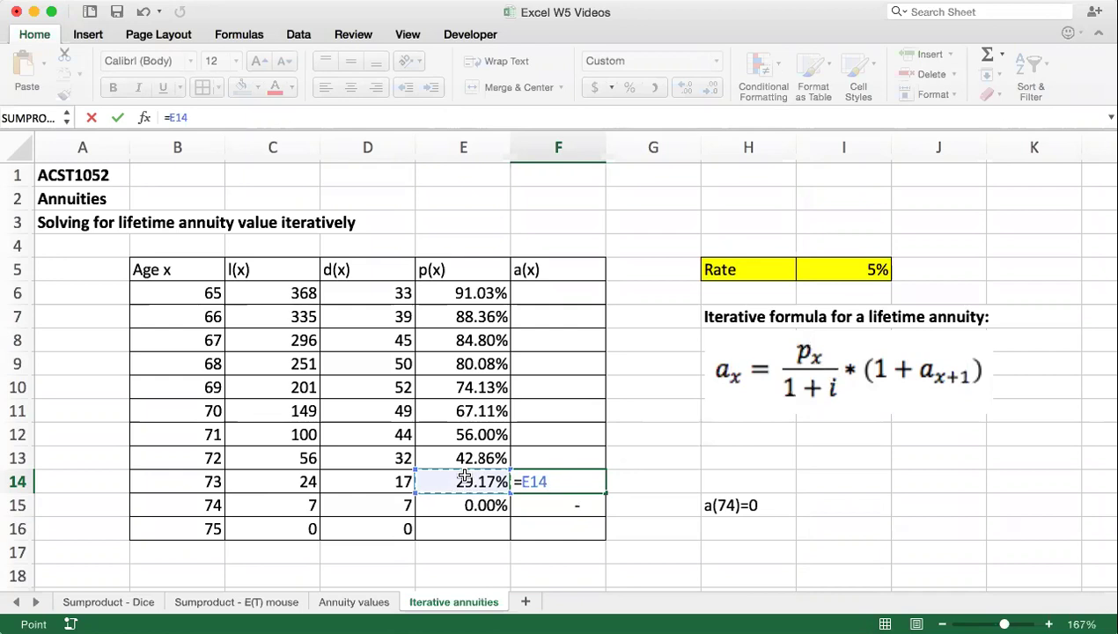
{"action": "type", "text": "/(1+"}
{"action": "left_click", "coordinate": [843, 274]}
{"action": "key", "text": "F4"}
{"action": "type", "text": ")"}
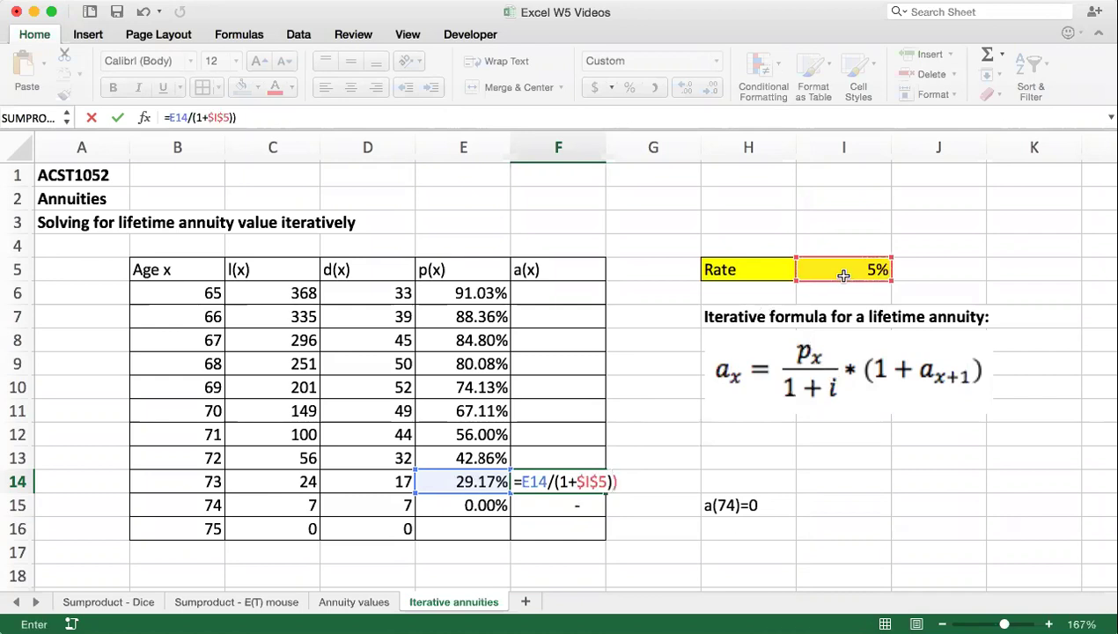
Enclose the discounted survival term in parentheses and multiply it by (1+F15), completing F14 as =(E14/(1+$I$5))*(1+F15).
{"action": "left_click", "coordinate": [171, 119]}
{"action": "type", "text": "("}
{"action": "left_click", "coordinate": [243, 118]}
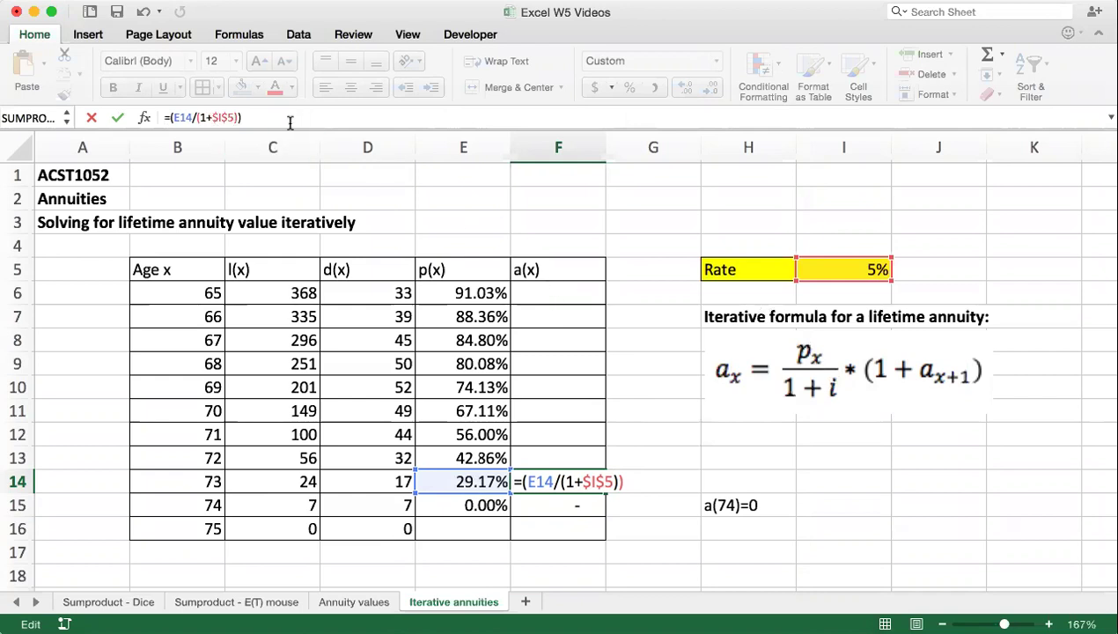
{"action": "type", "text": "*(1+"}
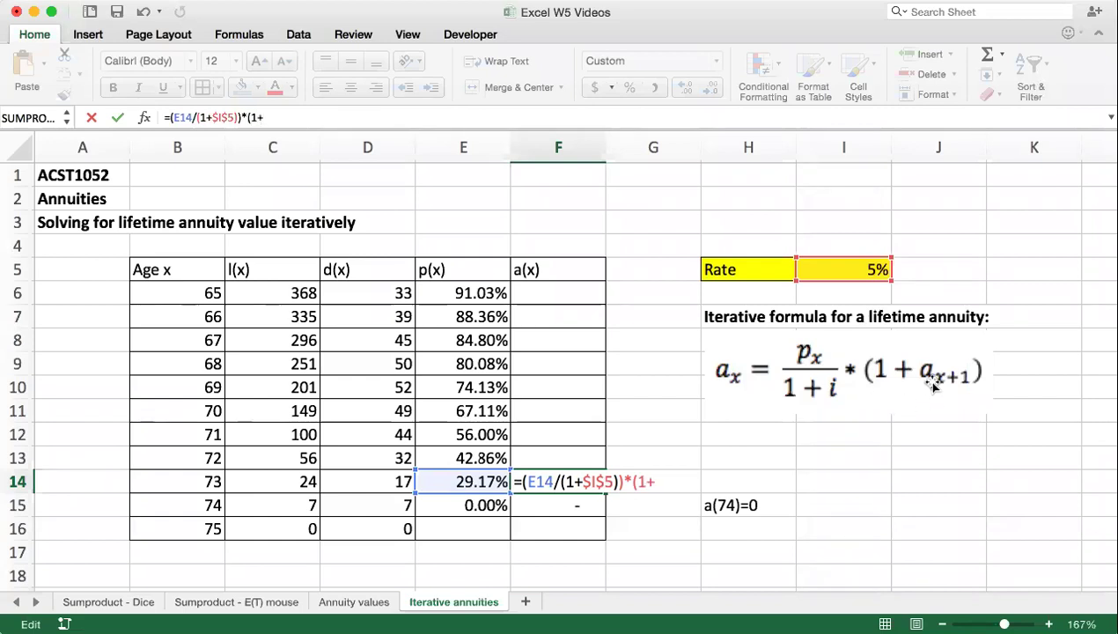
{"action": "left_click", "coordinate": [530, 503]}
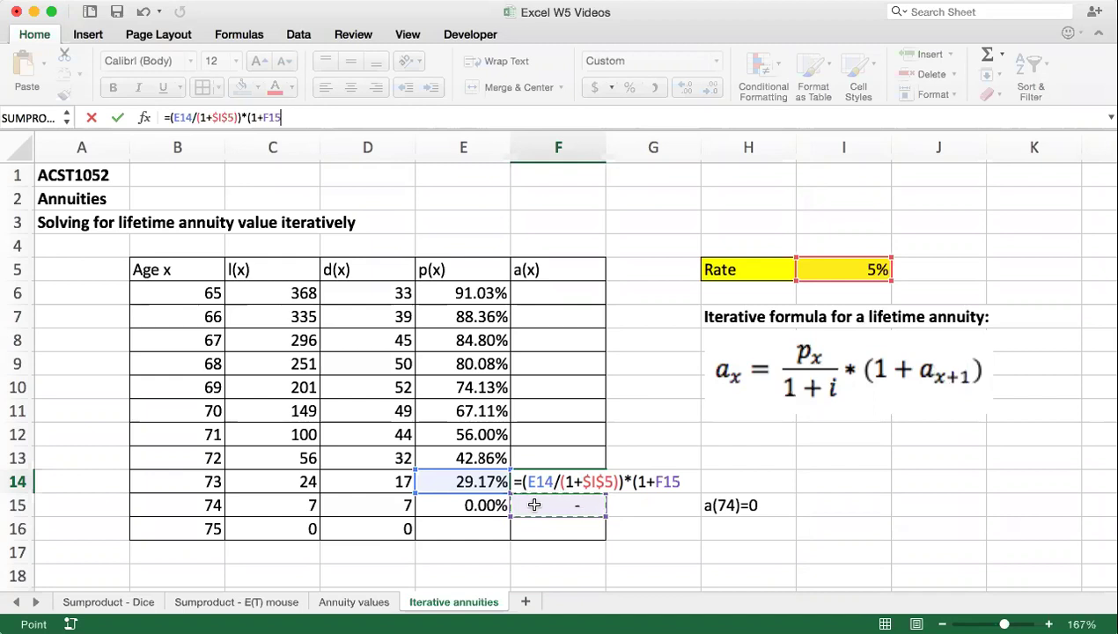
{"action": "type", "text": ")"}
{"action": "key", "text": "Return"}
Fill the age 73 annuity formula from F14 upward through F6 to cover ages 65 to 72.
{"action": "left_click", "coordinate": [579, 482]}
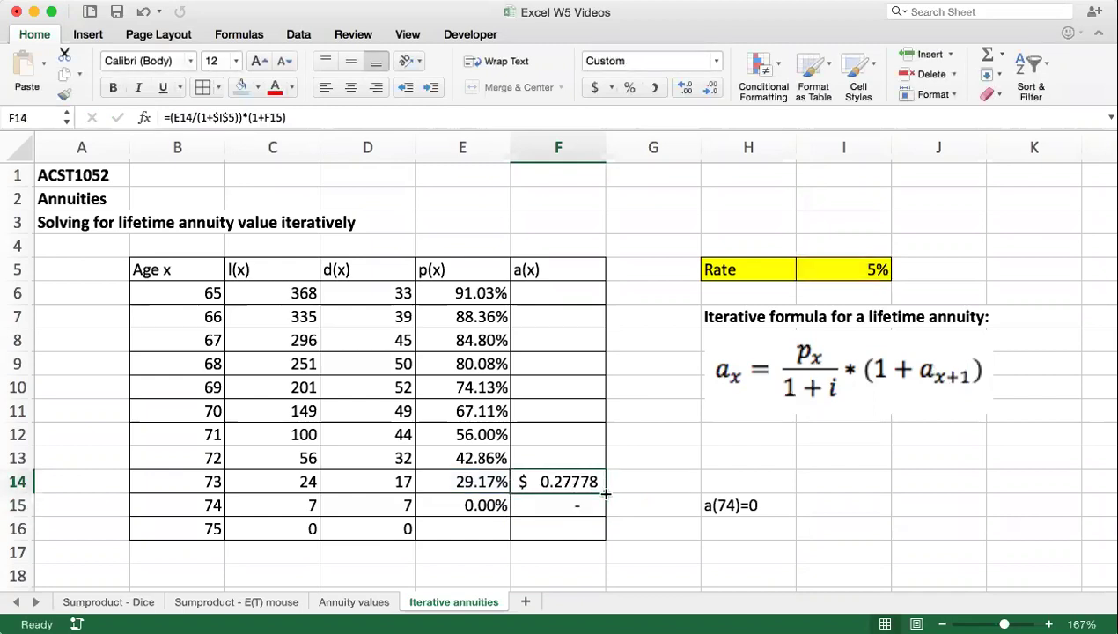
{"action": "left_click_drag", "start_coordinate": [605, 493], "coordinate": [586, 293]}
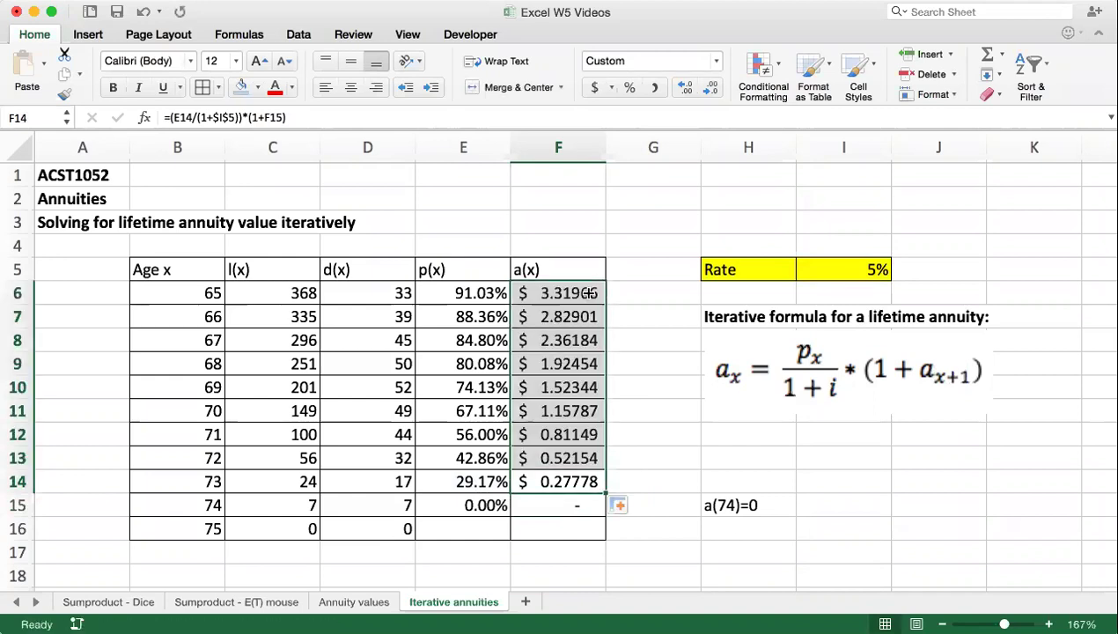
Examine the age 65 annuity formula in F6 and its cell references, leaving the formula as it is.
{"action": "left_click", "coordinate": [574, 481]}
{"action": "left_click", "coordinate": [547, 294]}
{"action": "left_click", "coordinate": [318, 121]}
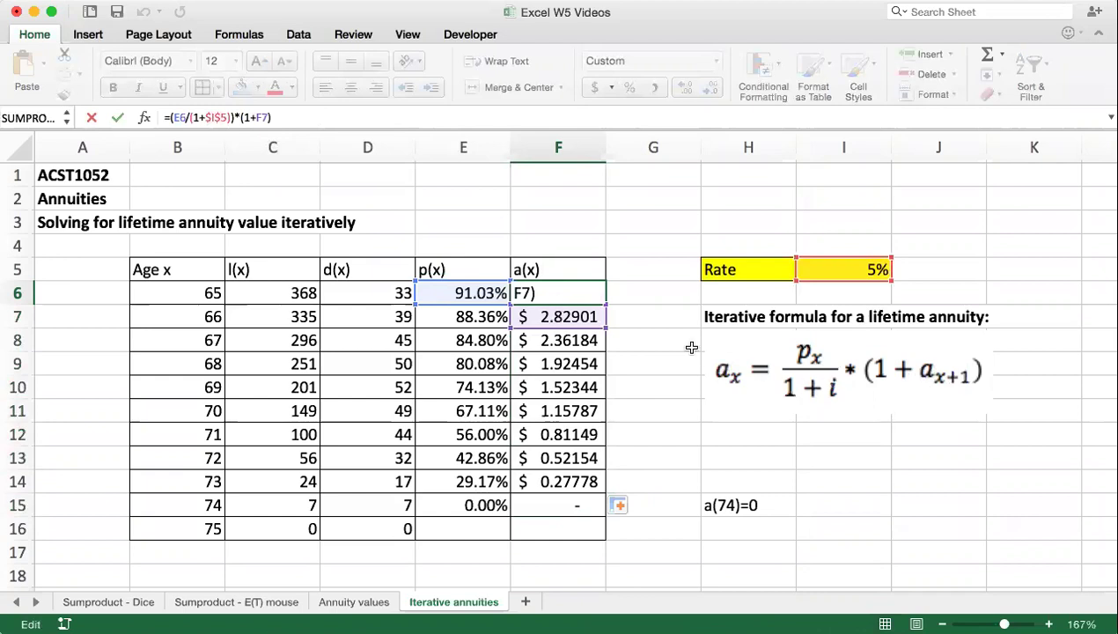
{"action": "key", "text": "Return"}
{"action": "left_click", "coordinate": [572, 293]}
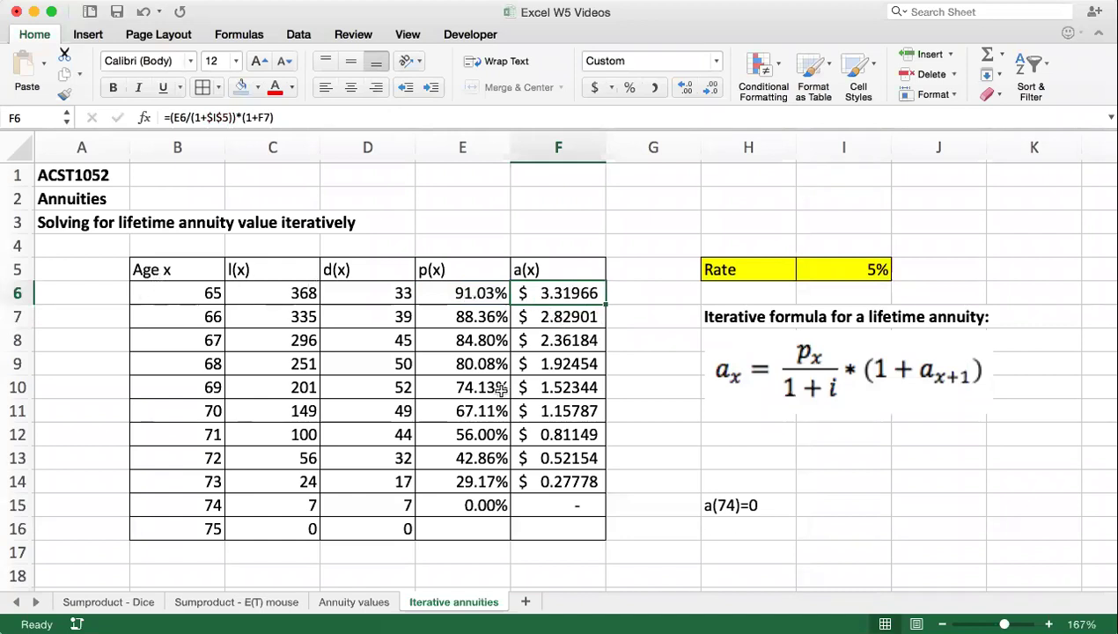